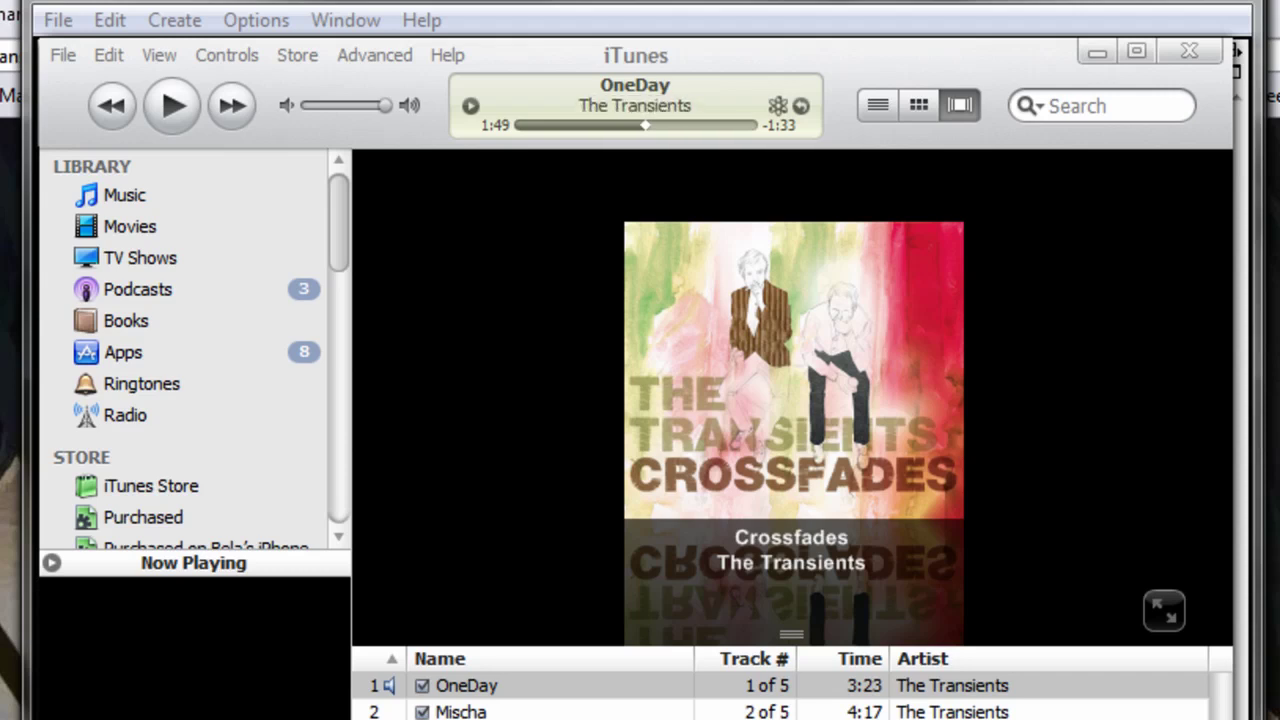
Play the track OneDay in iTunes for a while, then pause it
click(172, 104)
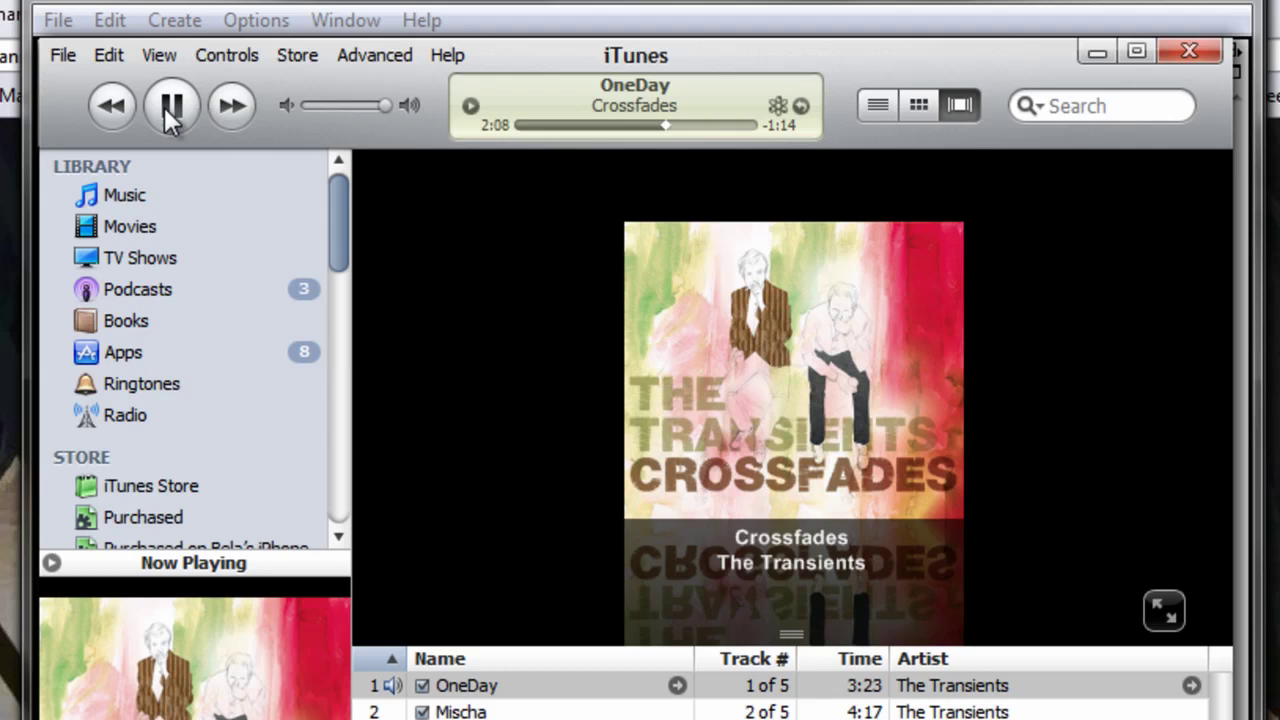
click(171, 114)
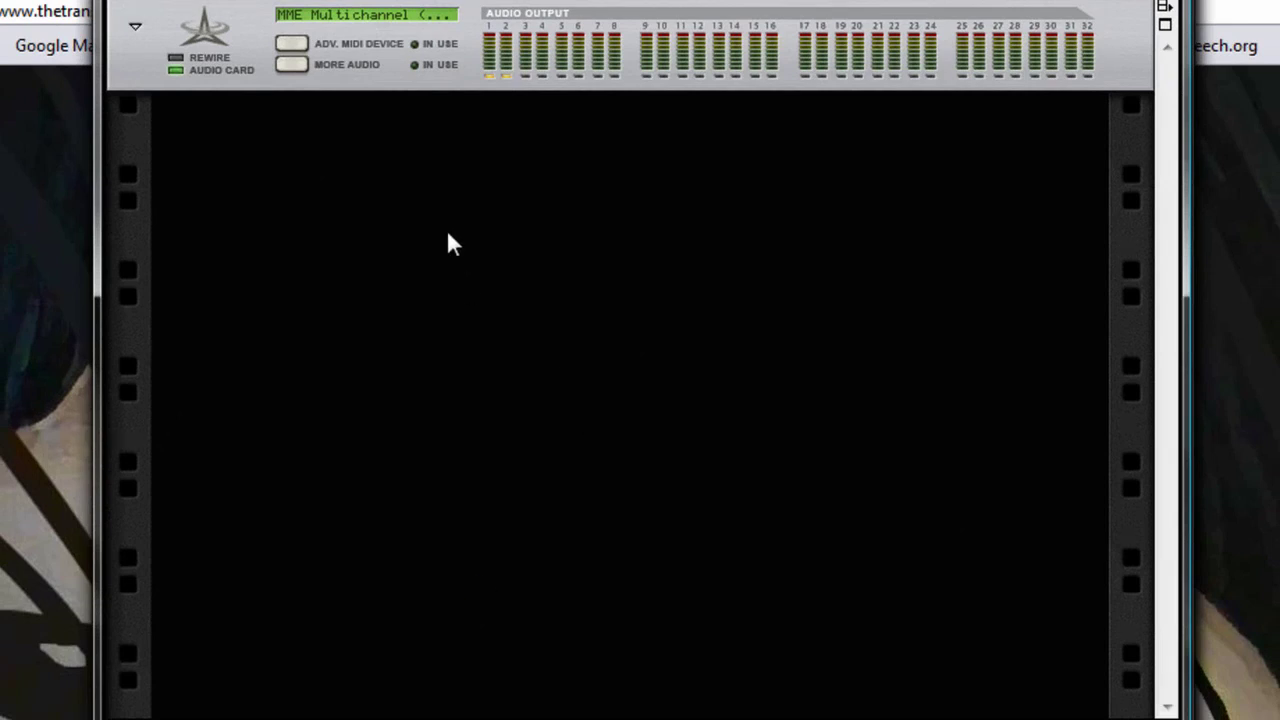
Add a Mixer 14:2, set channel 1's level to about 52 and its Aux 1 send to 109
right_click(444, 199)
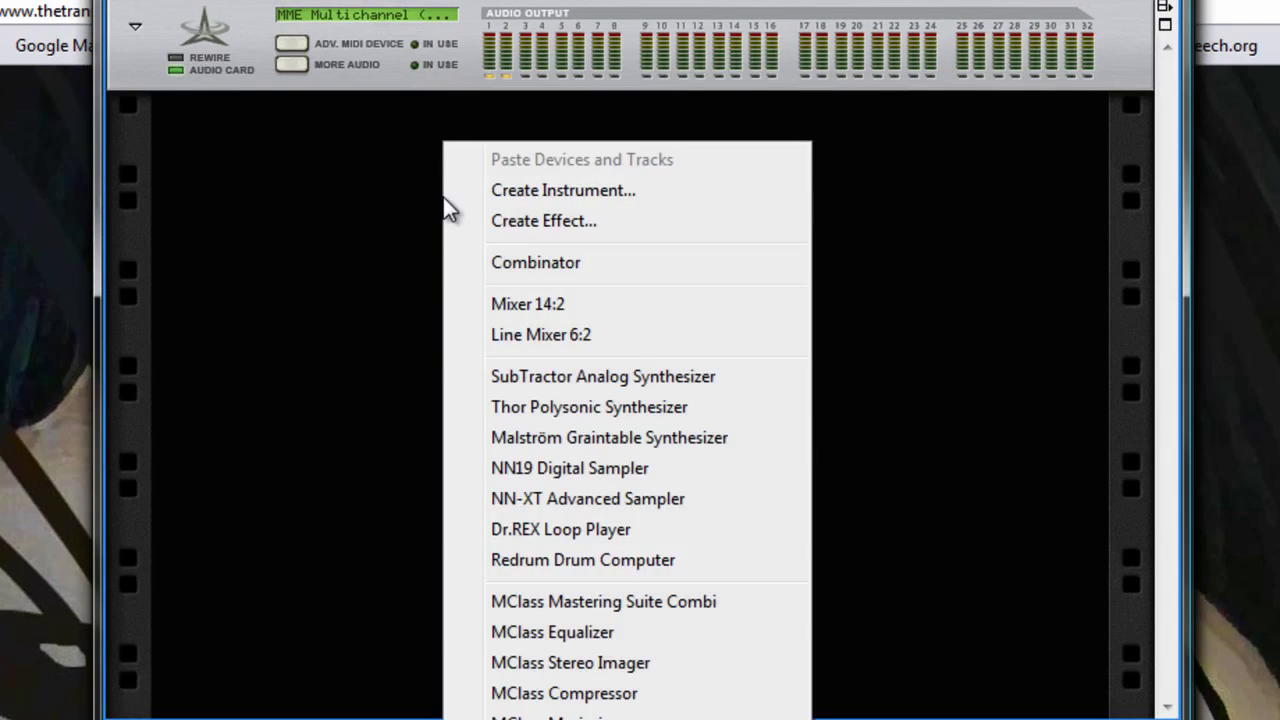
click(563, 304)
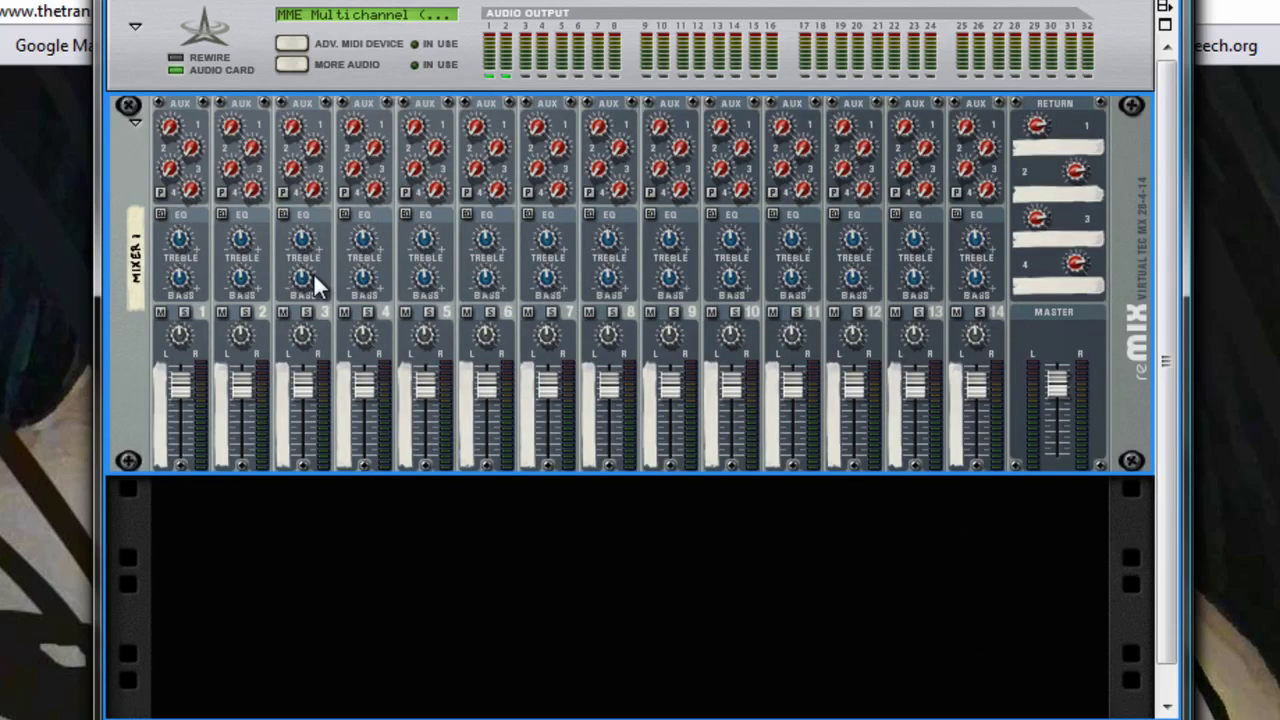
mouse_move(194, 408)
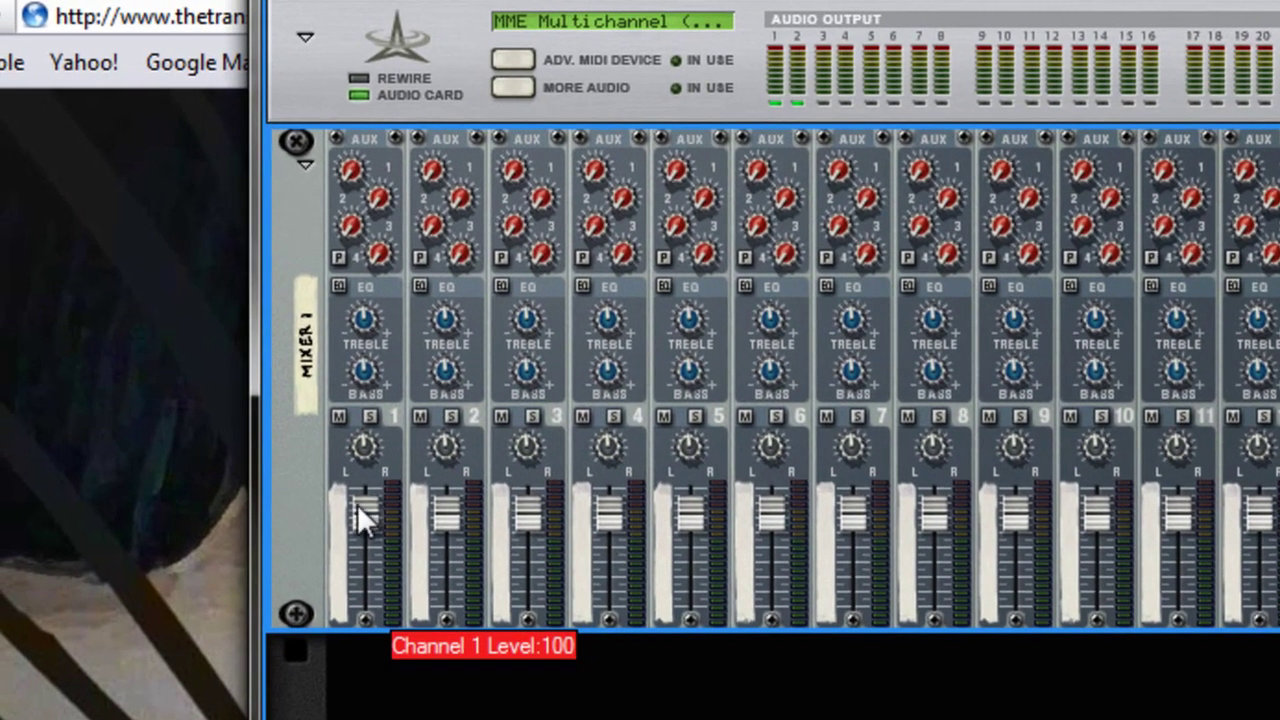
drag(357, 515, 368, 559)
mouse_move(357, 179)
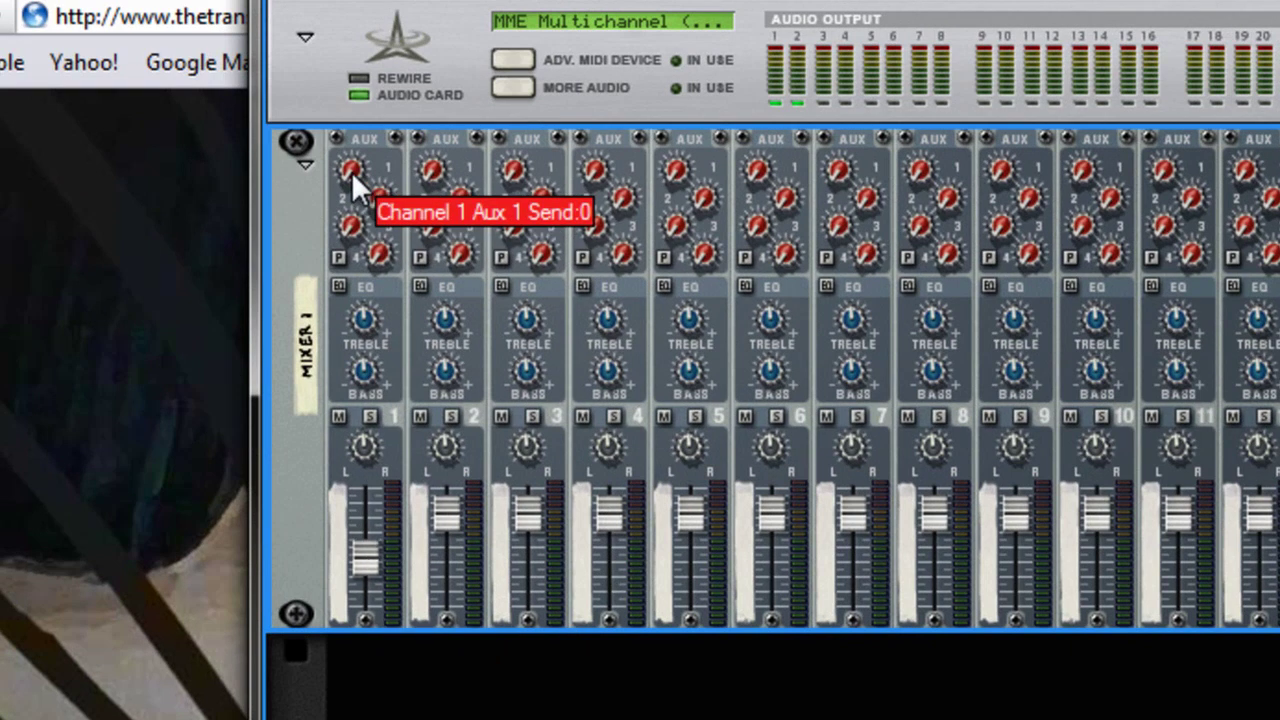
drag(351, 171, 338, 70)
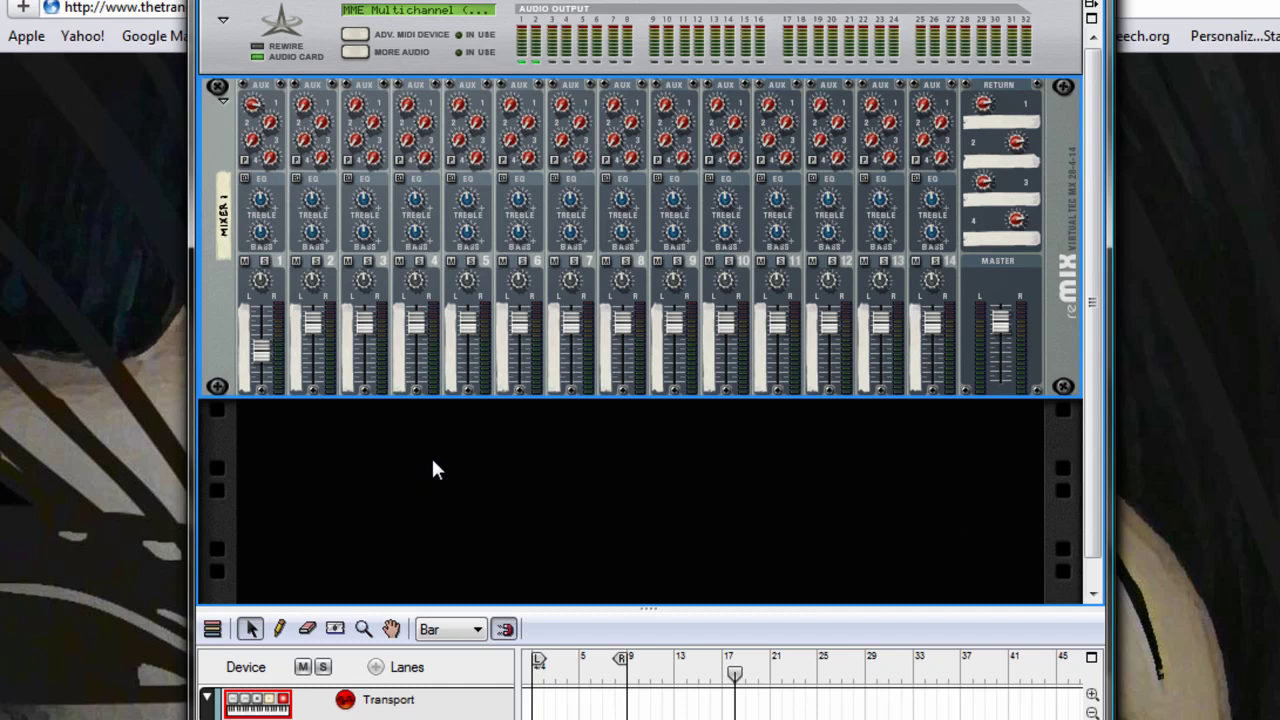
Add a Scream 4 Distortion below the mixer and confirm its Aux 1 send/return cabling
right_click(436, 466)
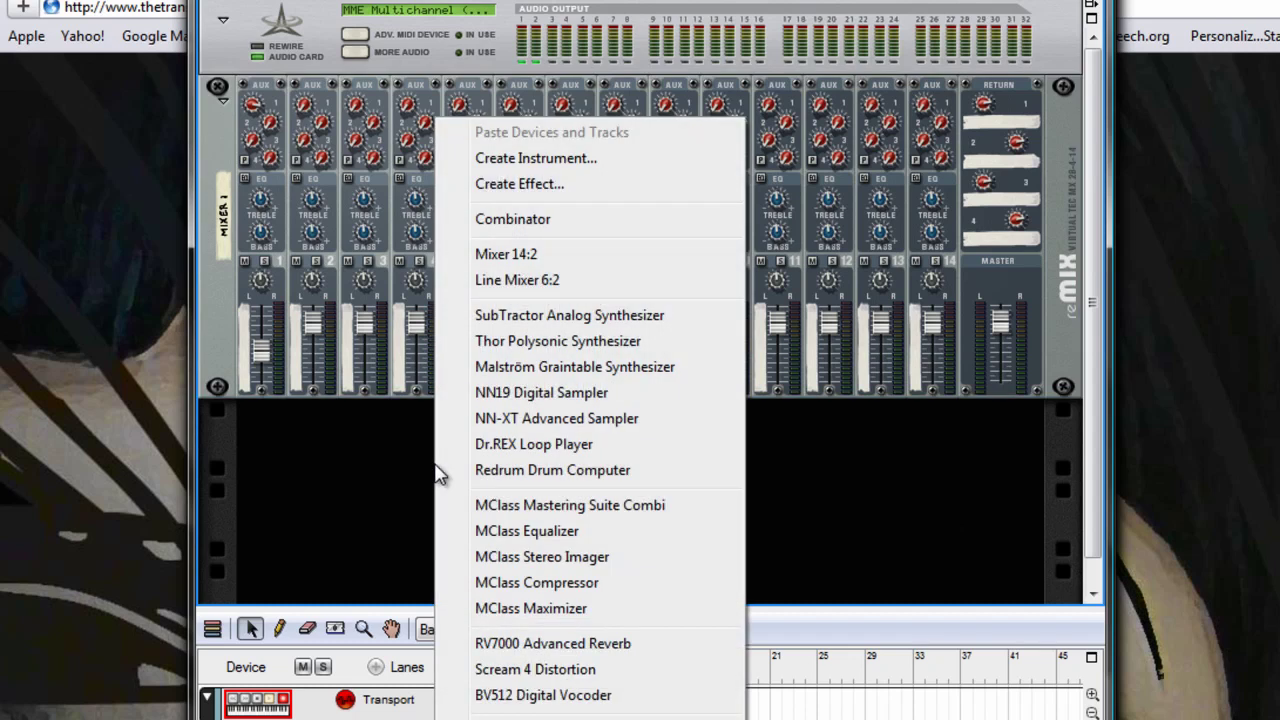
click(590, 678)
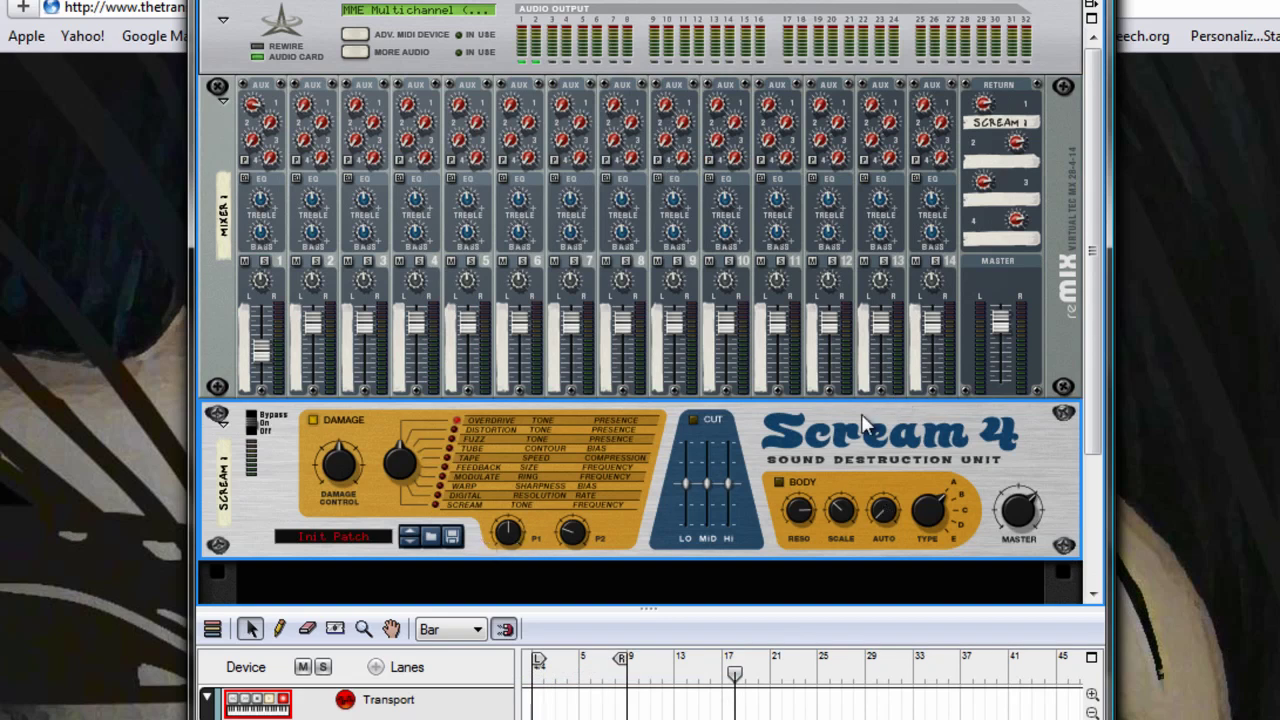
key(Tab)
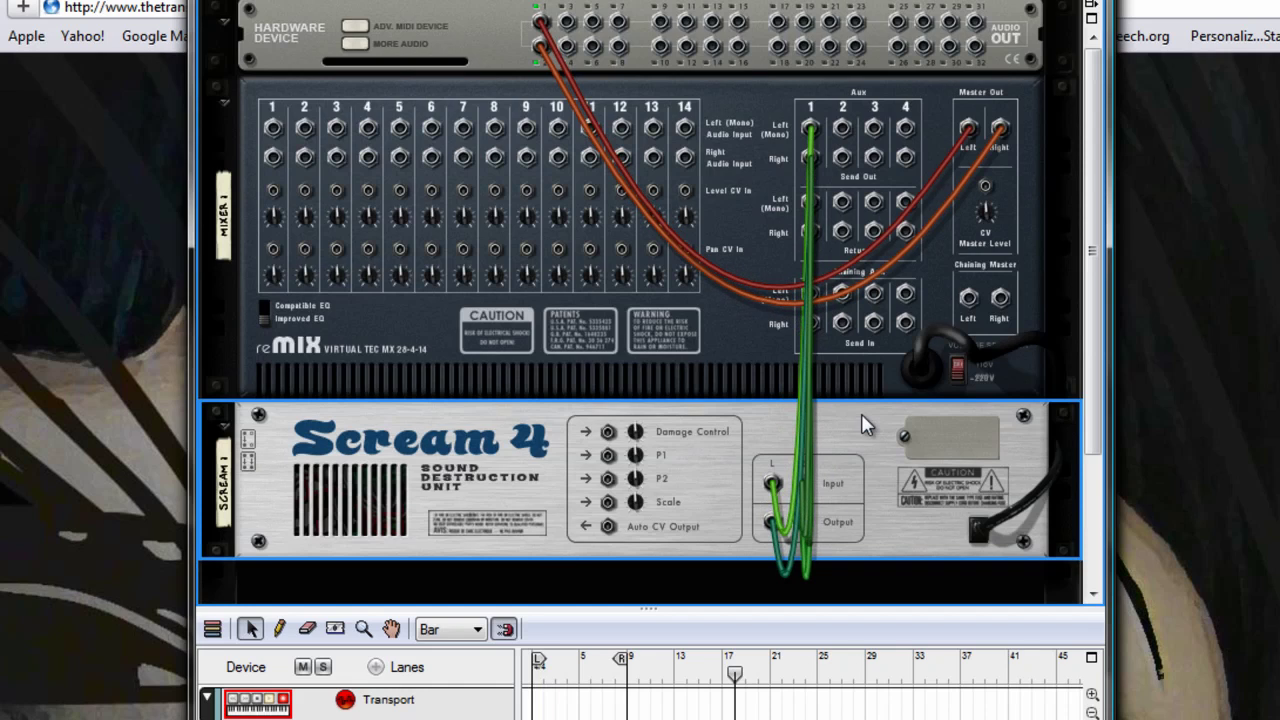
key(Tab)
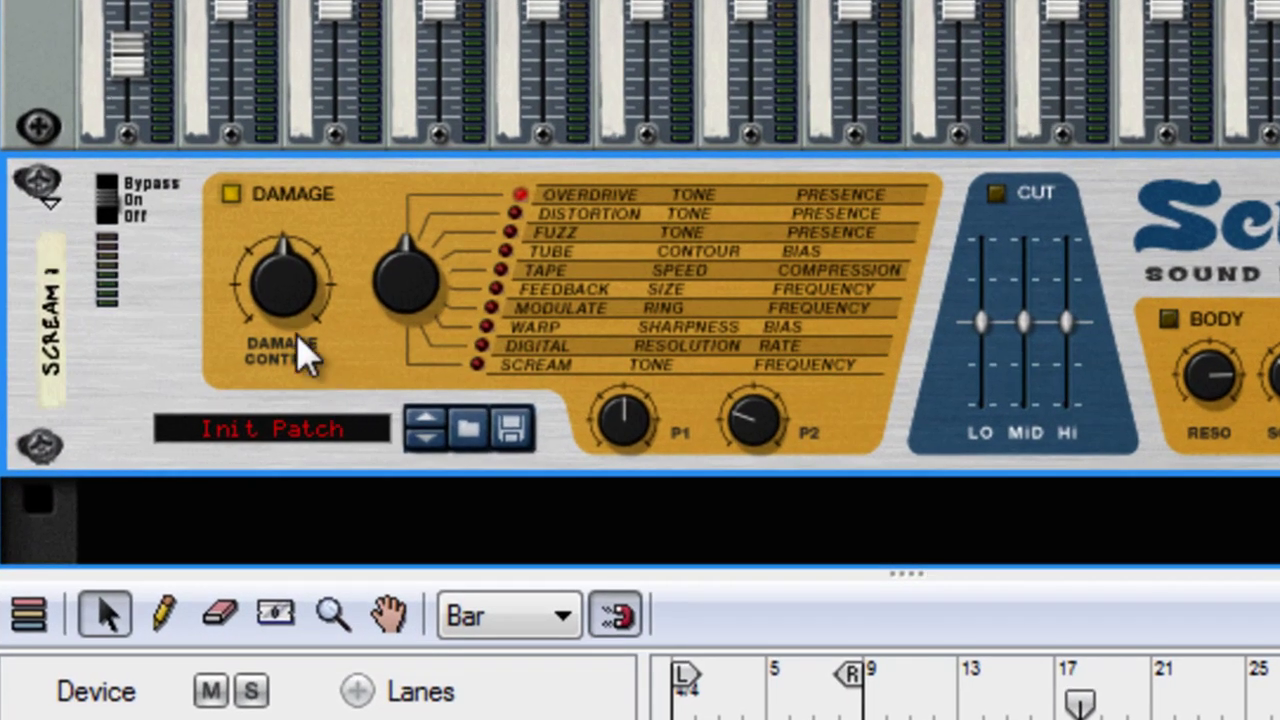
Set Scream 4 to Tube damage with Damage Control 72, and turn P1 and P2 well up
mouse_move(278, 286)
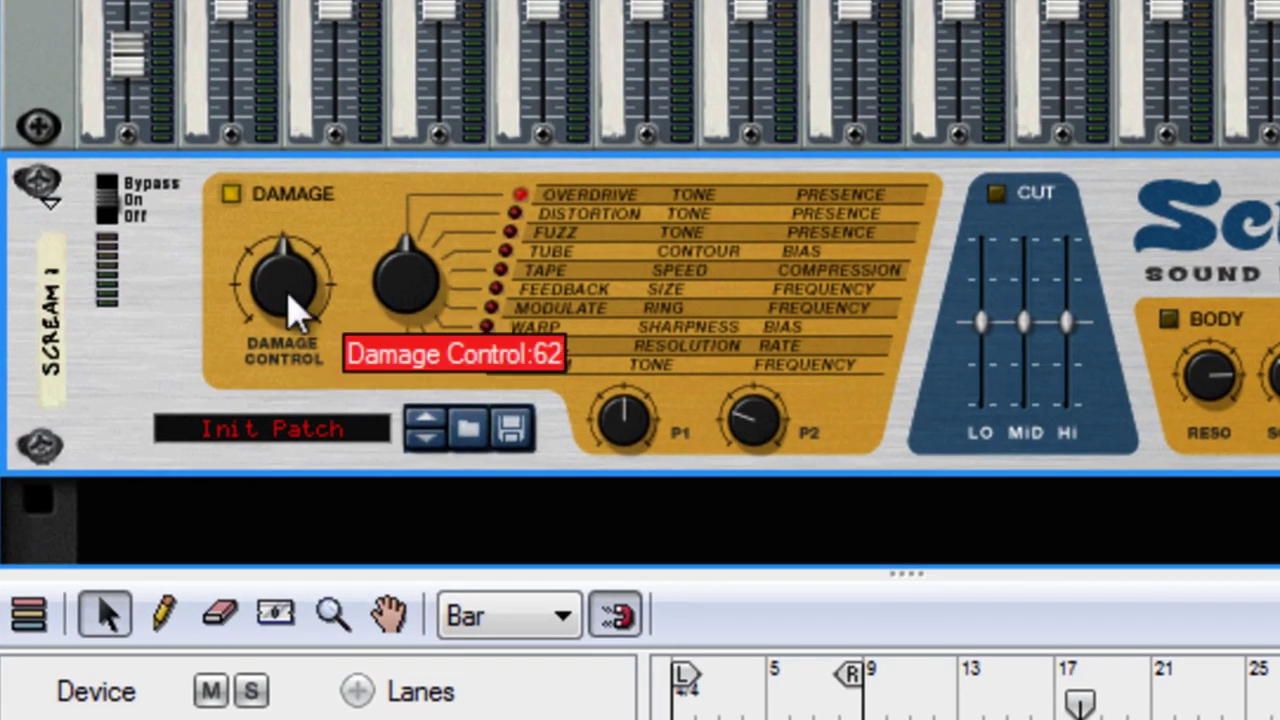
drag(280, 293, 277, 297)
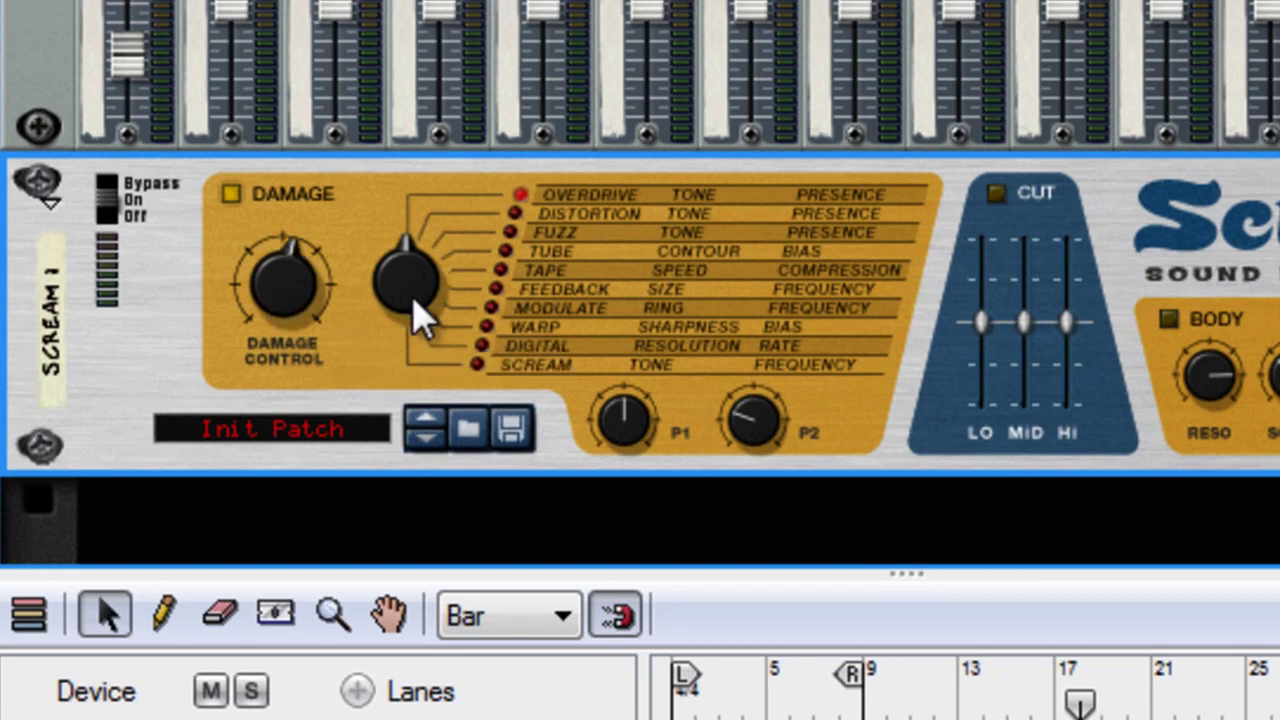
drag(422, 318, 389, 266)
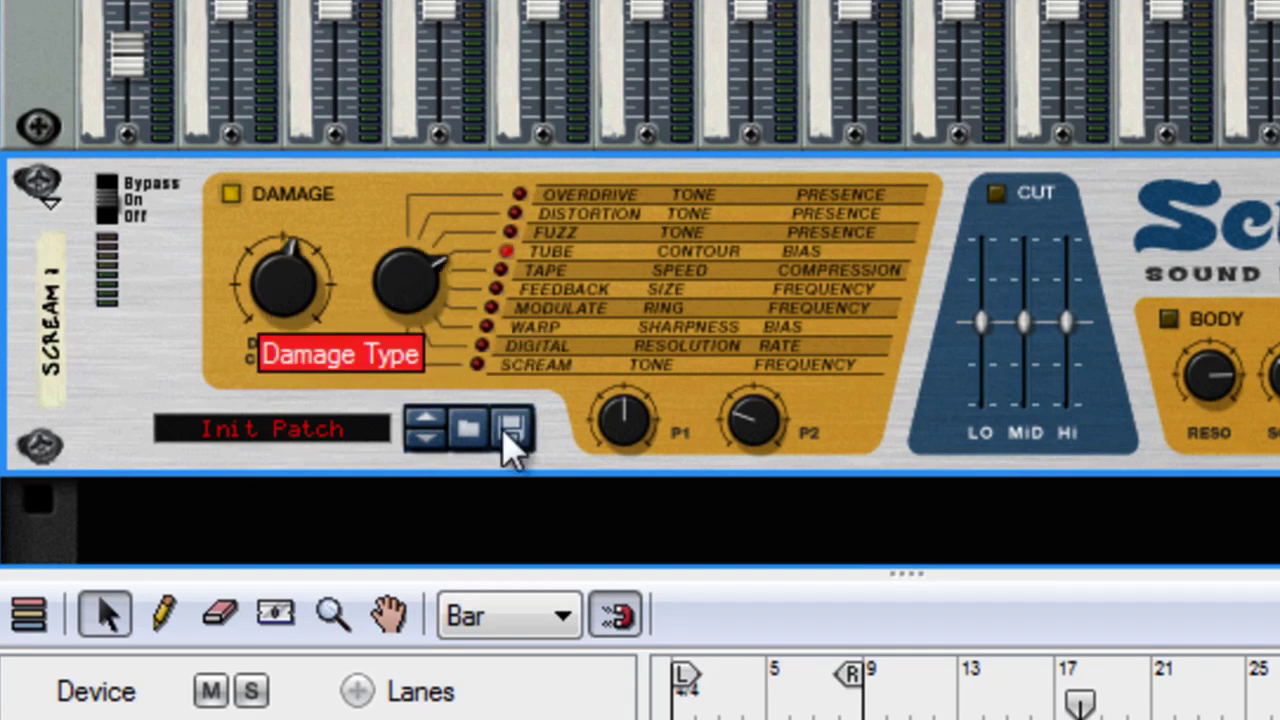
mouse_move(632, 450)
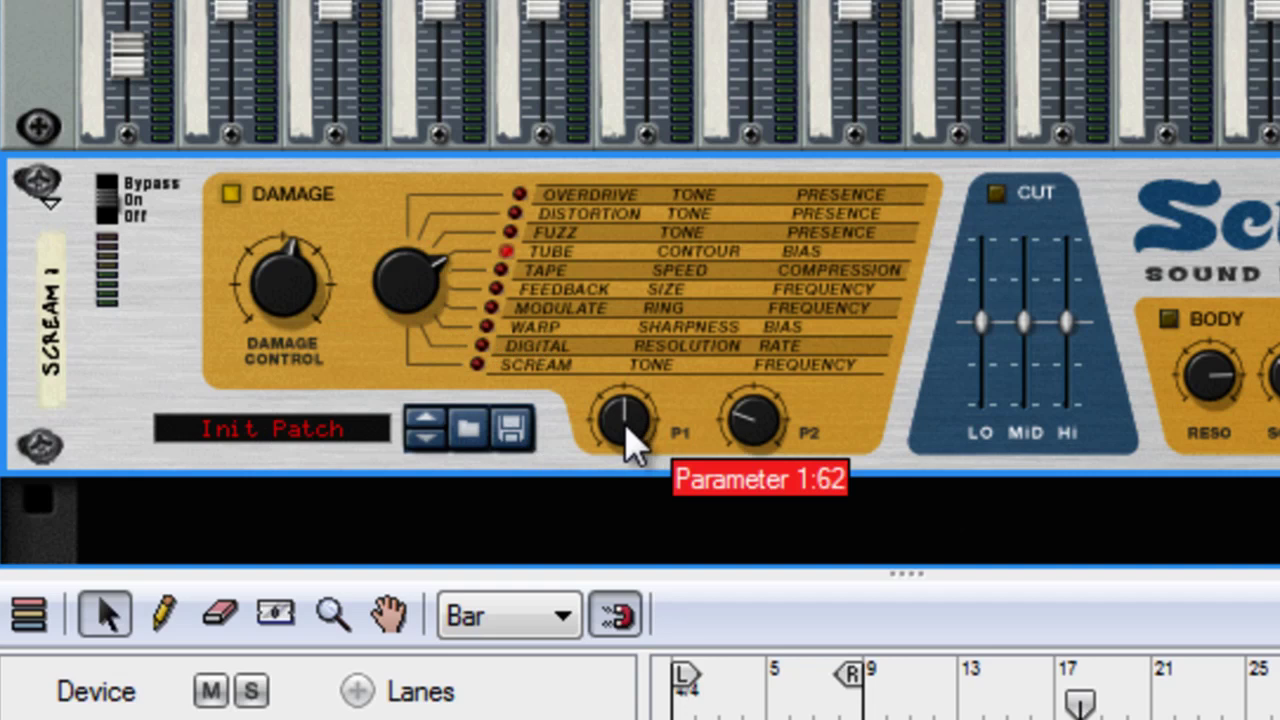
drag(626, 428, 603, 370)
mouse_move(758, 428)
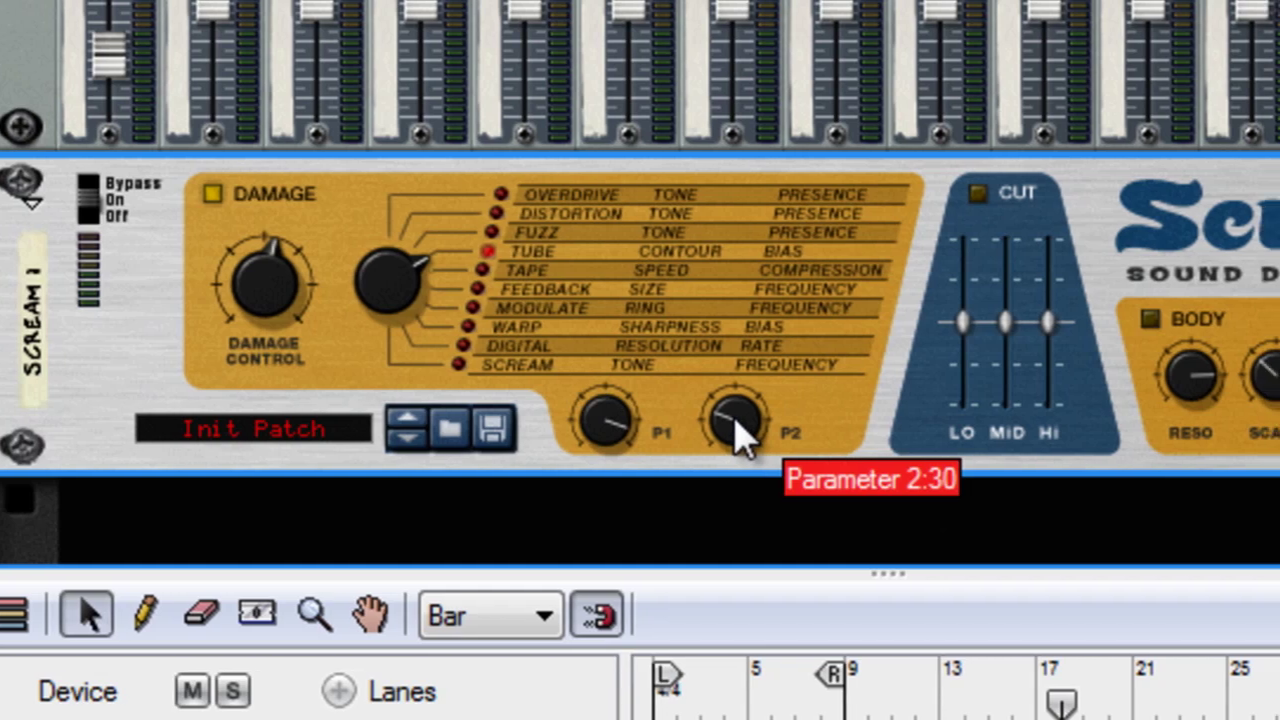
drag(758, 428, 747, 355)
mouse_move(628, 355)
mouse_down()
mouse_move(628, 331)
mouse_move(628, 345)
mouse_up()
Enable Scream 4's Cut EQ with Lo at 5, Mid cut to -20 and Hi boosted to 24
drag(262, 345, 251, 337)
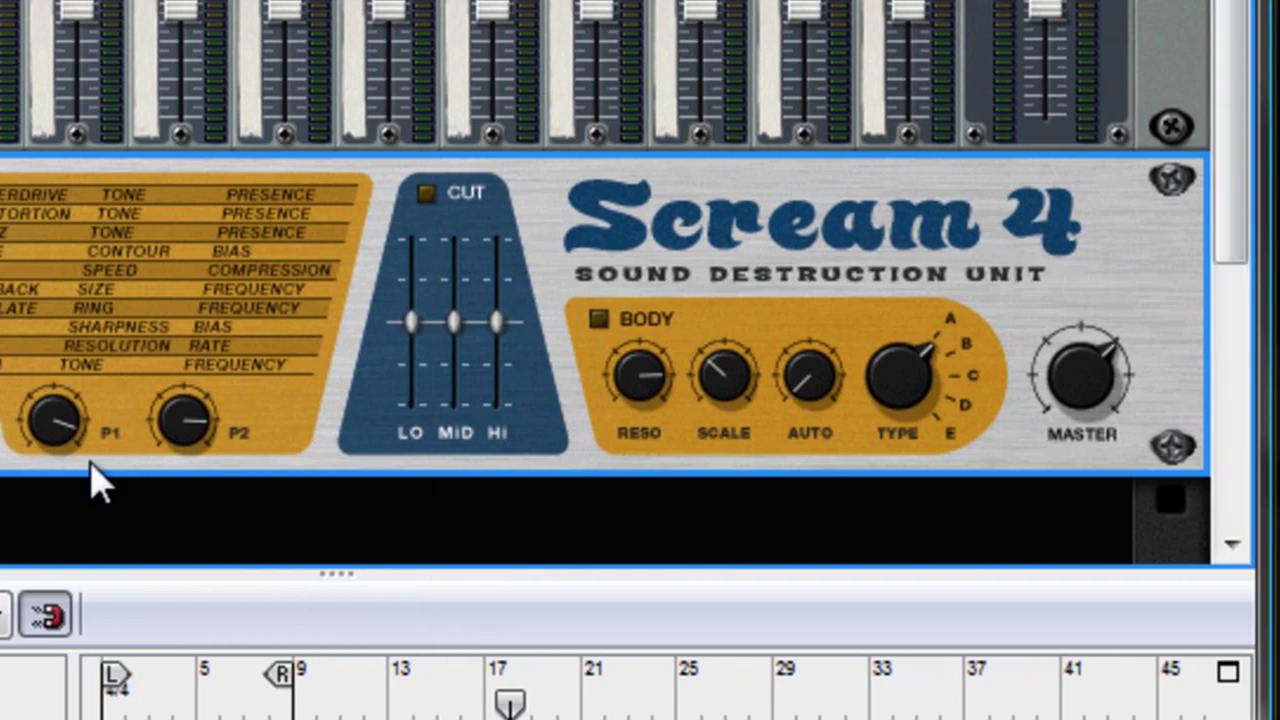
click(420, 193)
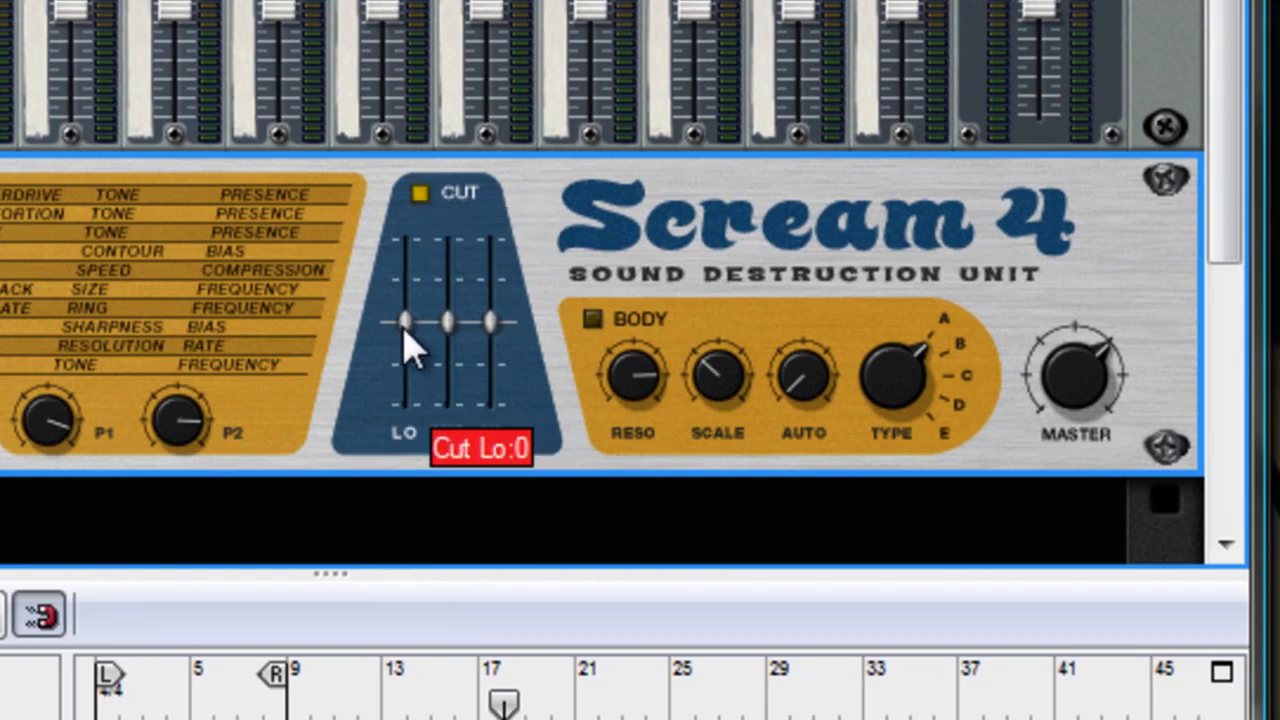
mouse_move(404, 337)
mouse_down()
mouse_move(408, 320)
mouse_move(412, 342)
mouse_up()
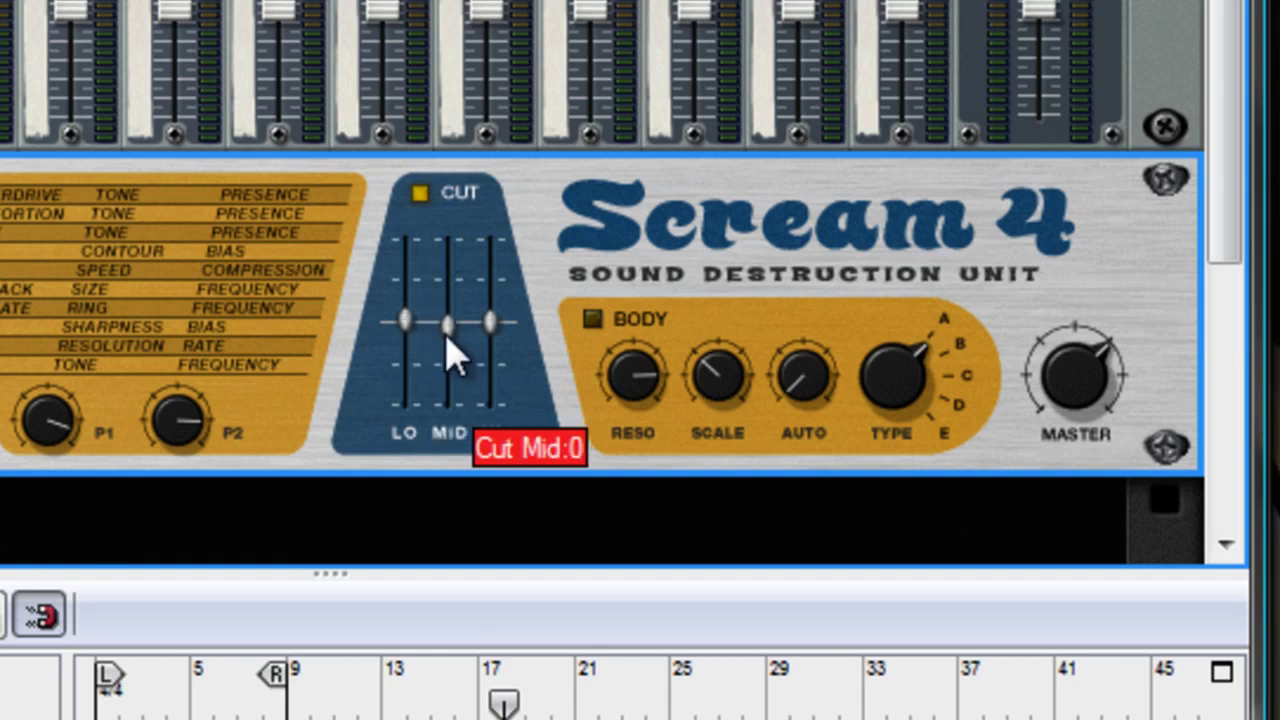
drag(450, 345, 451, 372)
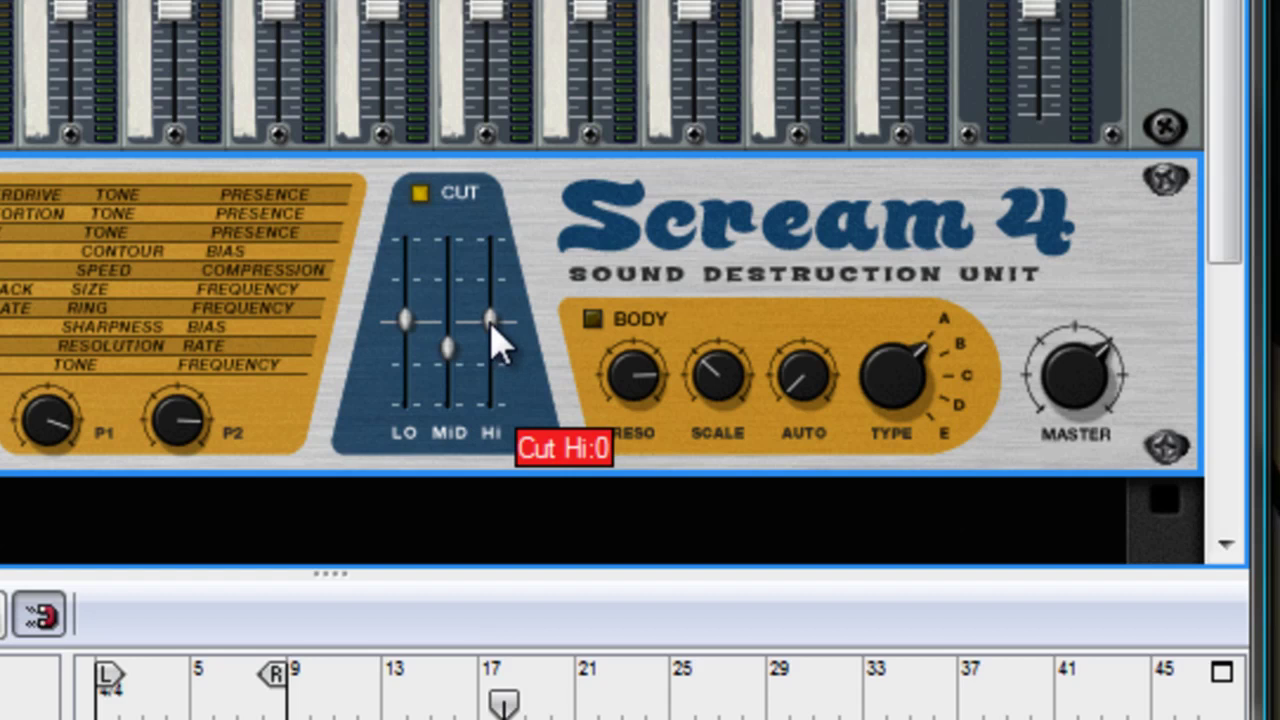
drag(491, 329, 515, 312)
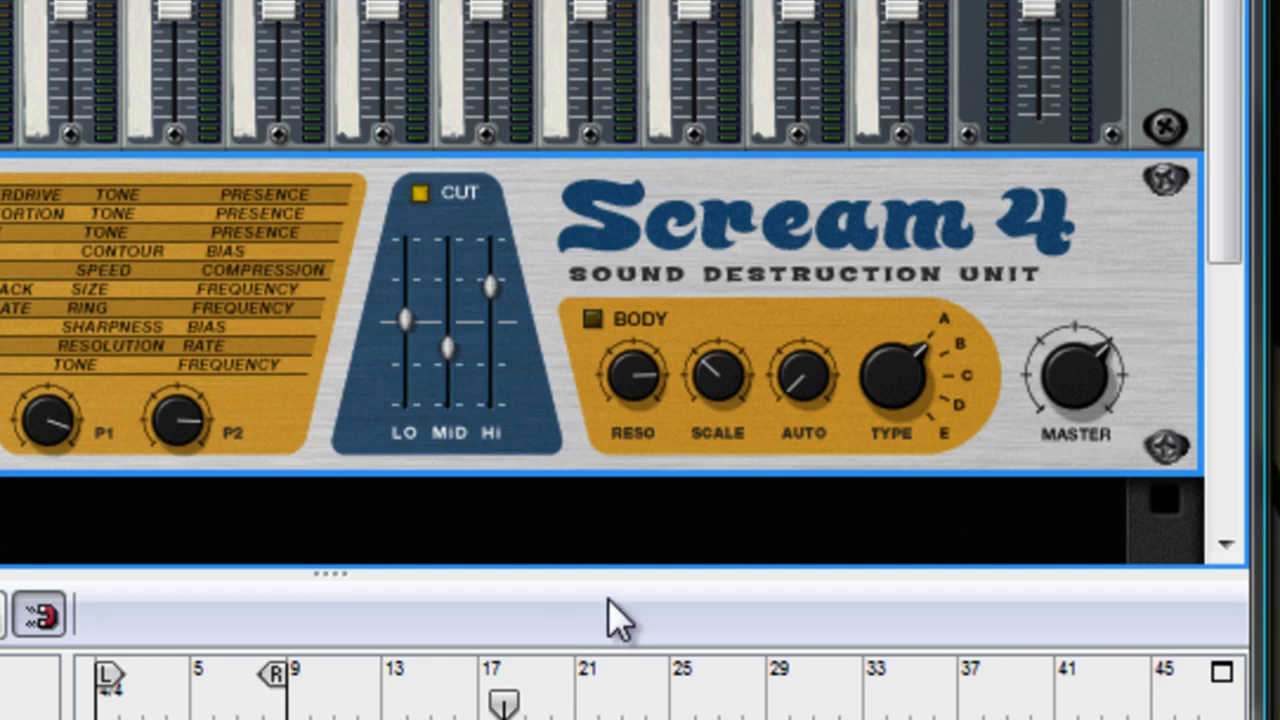
Turn on Body, shift its type toward D/E, set resonance to 0 and scale to 60
click(594, 319)
drag(897, 405, 858, 280)
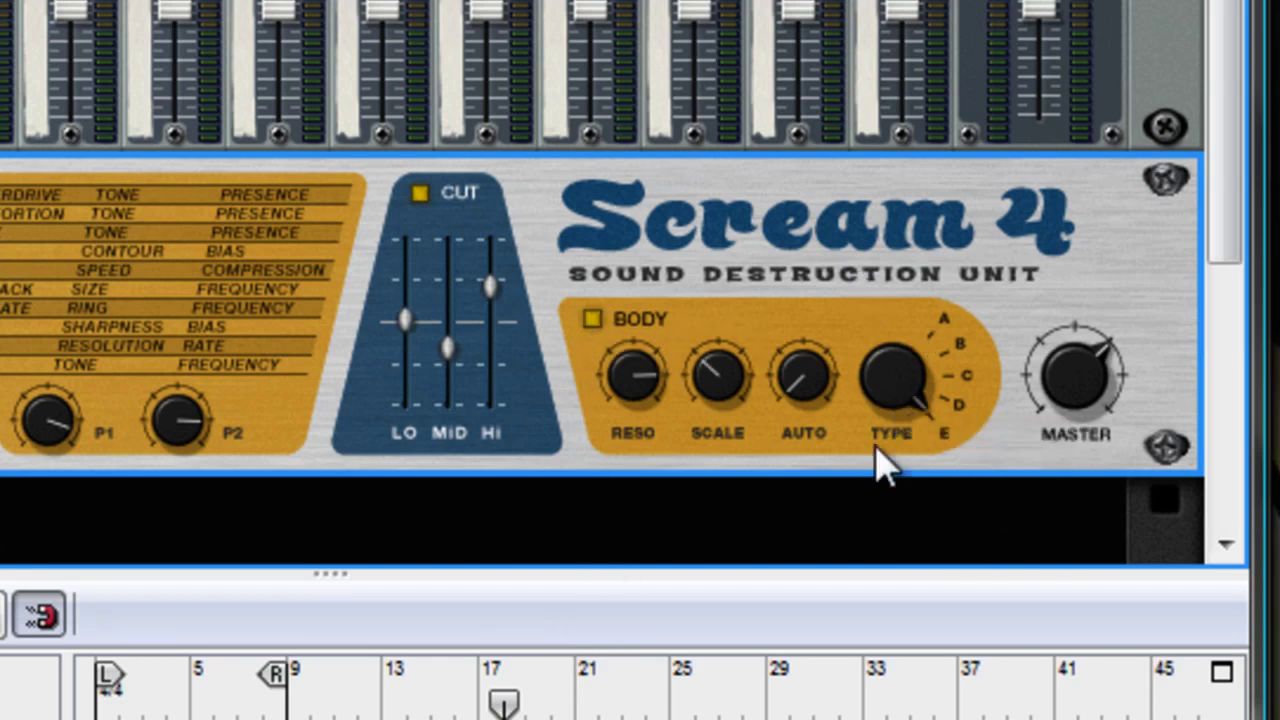
drag(648, 395, 666, 614)
click(720, 392)
drag(720, 392, 722, 377)
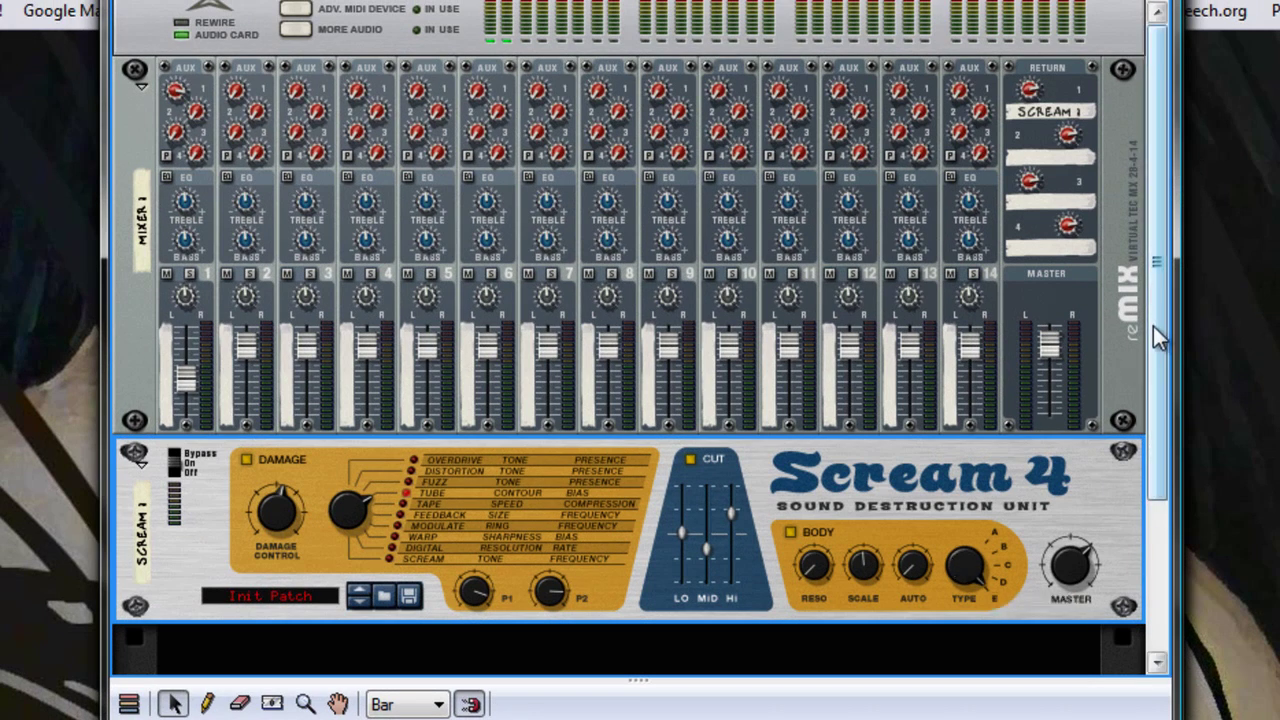
Add a Thor Polysonic Synthesizer to the rack below the Scream 4
drag(1155, 326, 1175, 472)
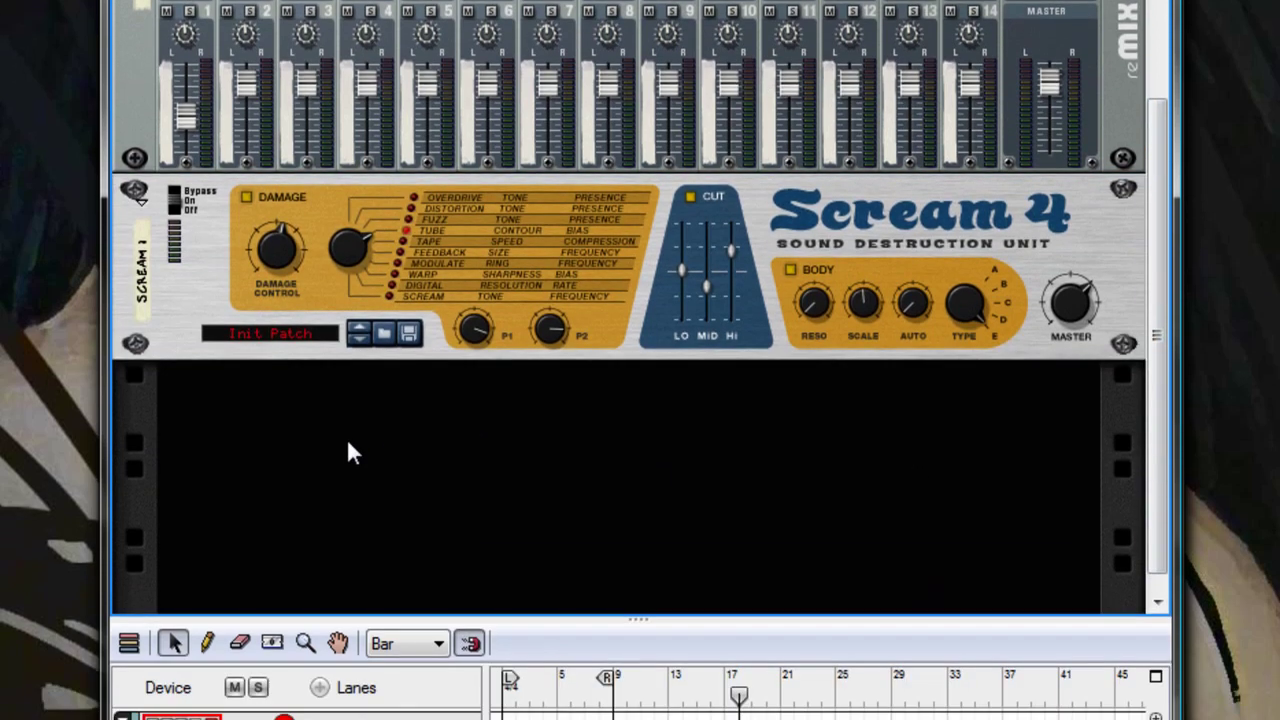
right_click(347, 380)
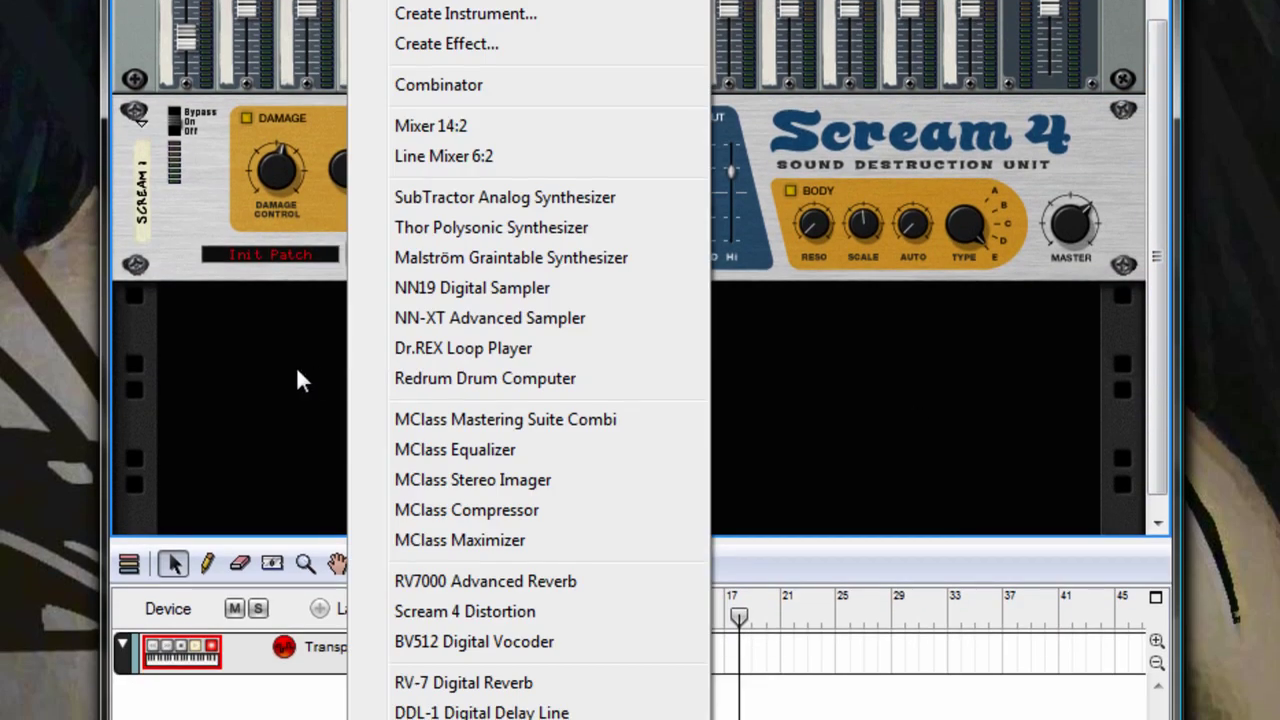
click(470, 228)
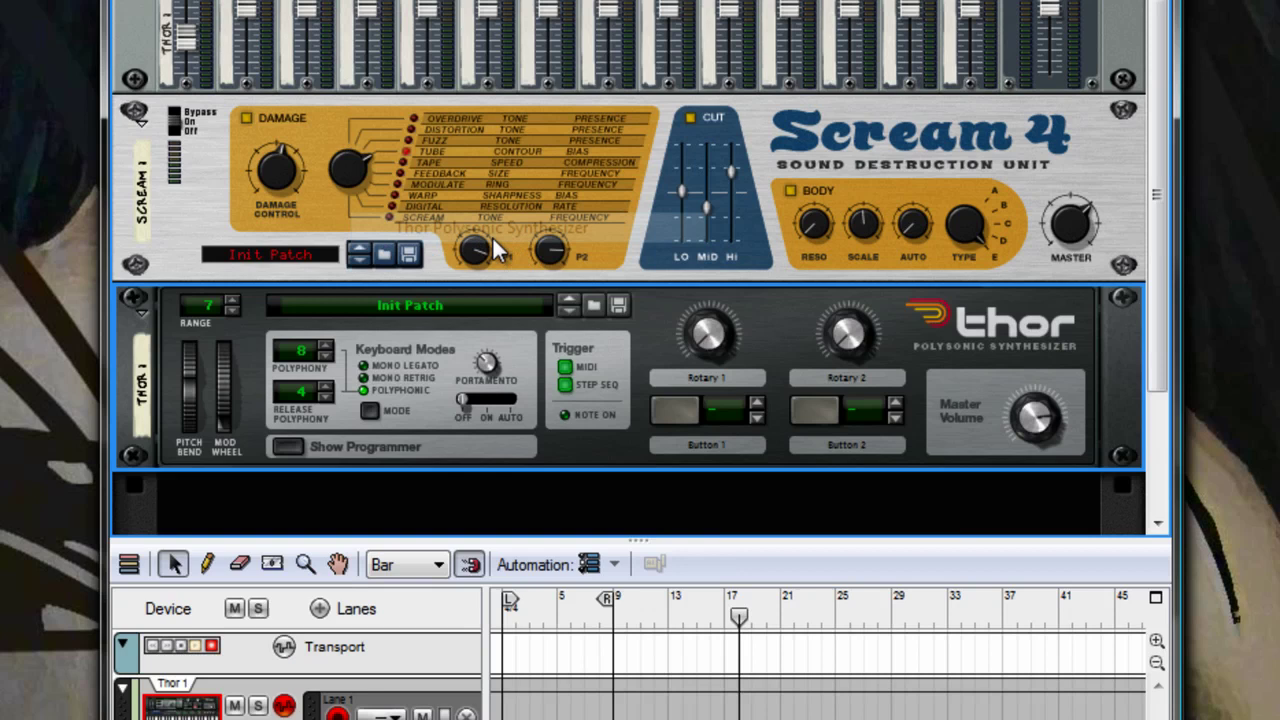
Initialize Thor's patch and show its programmer panel
right_click(651, 319)
click(834, 570)
click(283, 450)
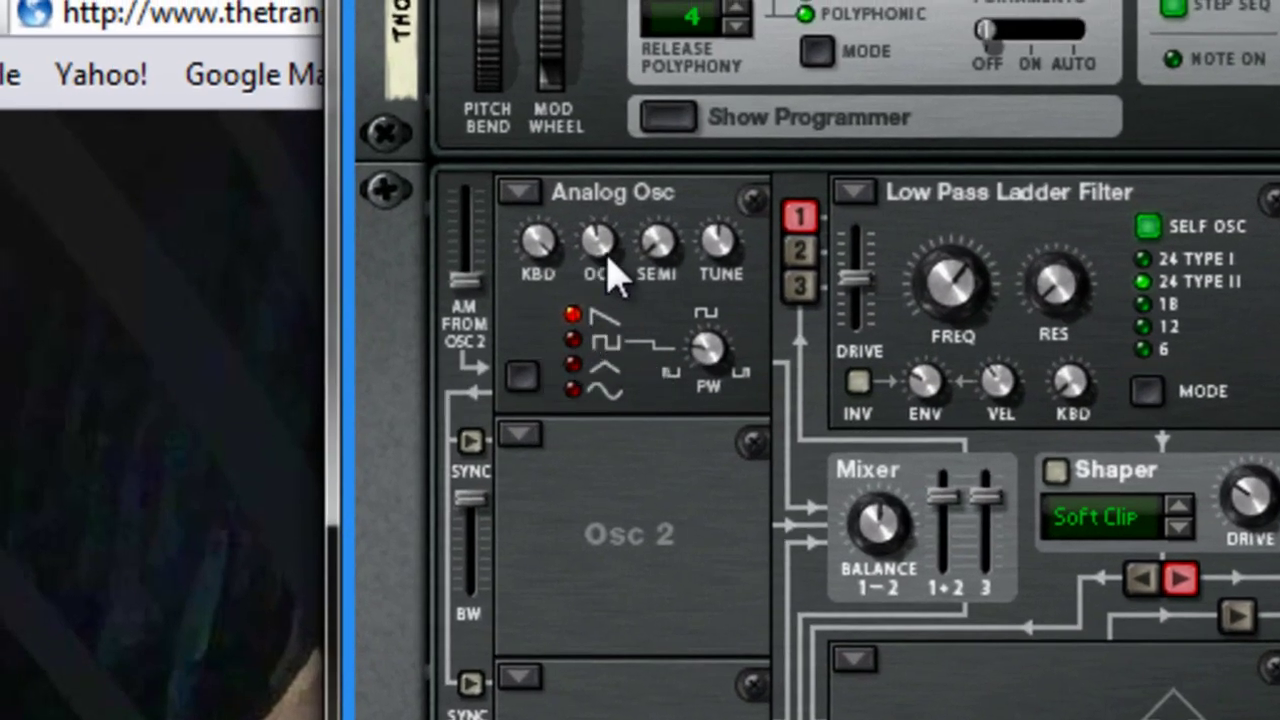
Load an Analog oscillator into Osc 3 with a triangle wave, octave dropped from 4 to 3
mouse_move(589, 251)
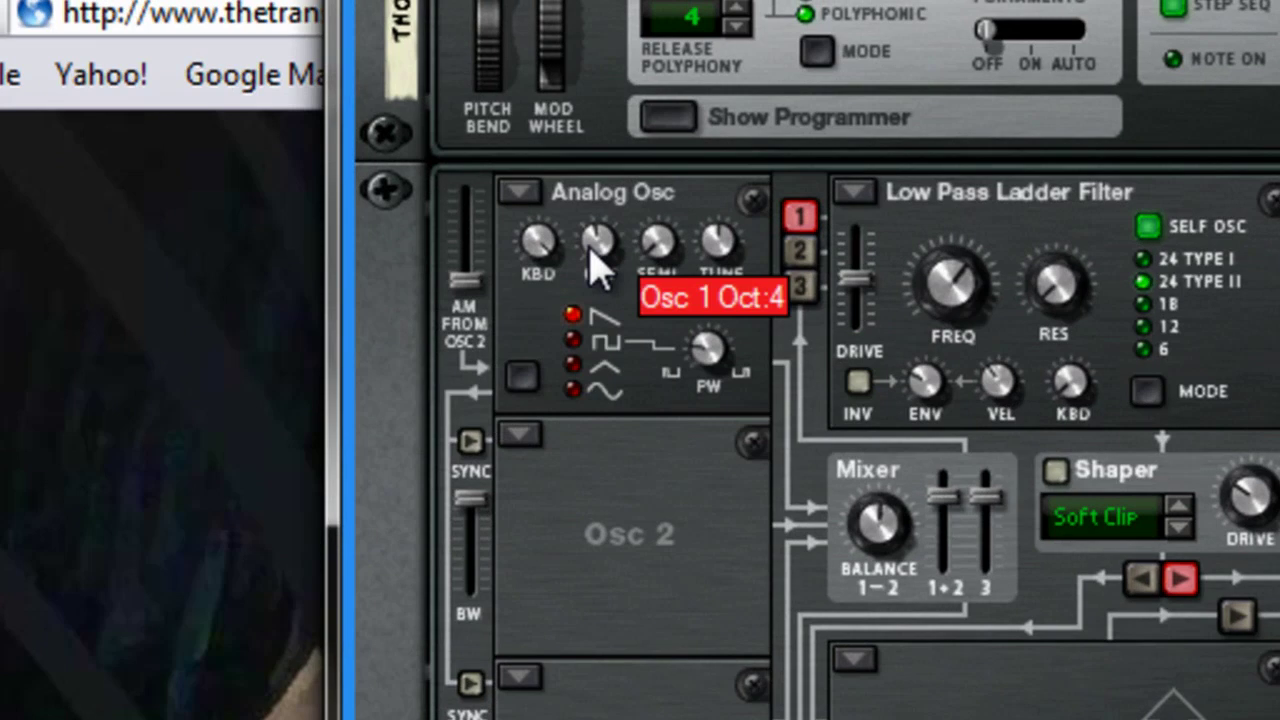
scroll(589, 249, up, 1)
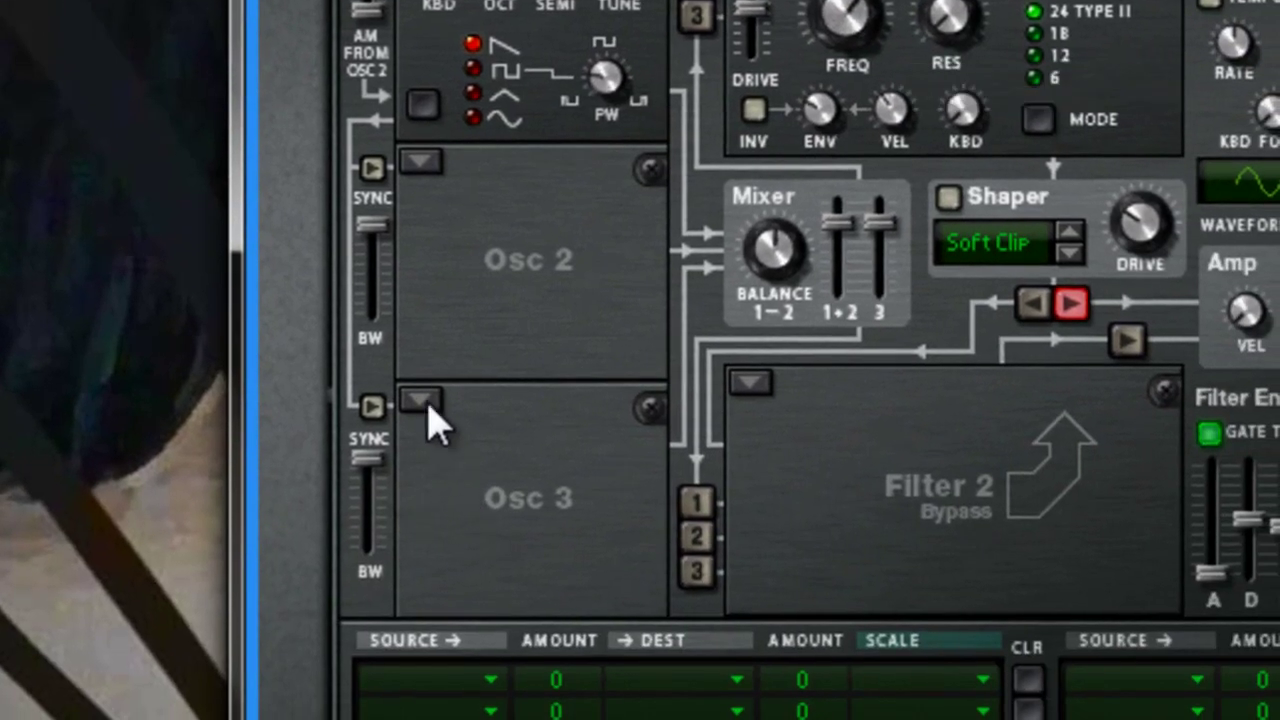
click(422, 405)
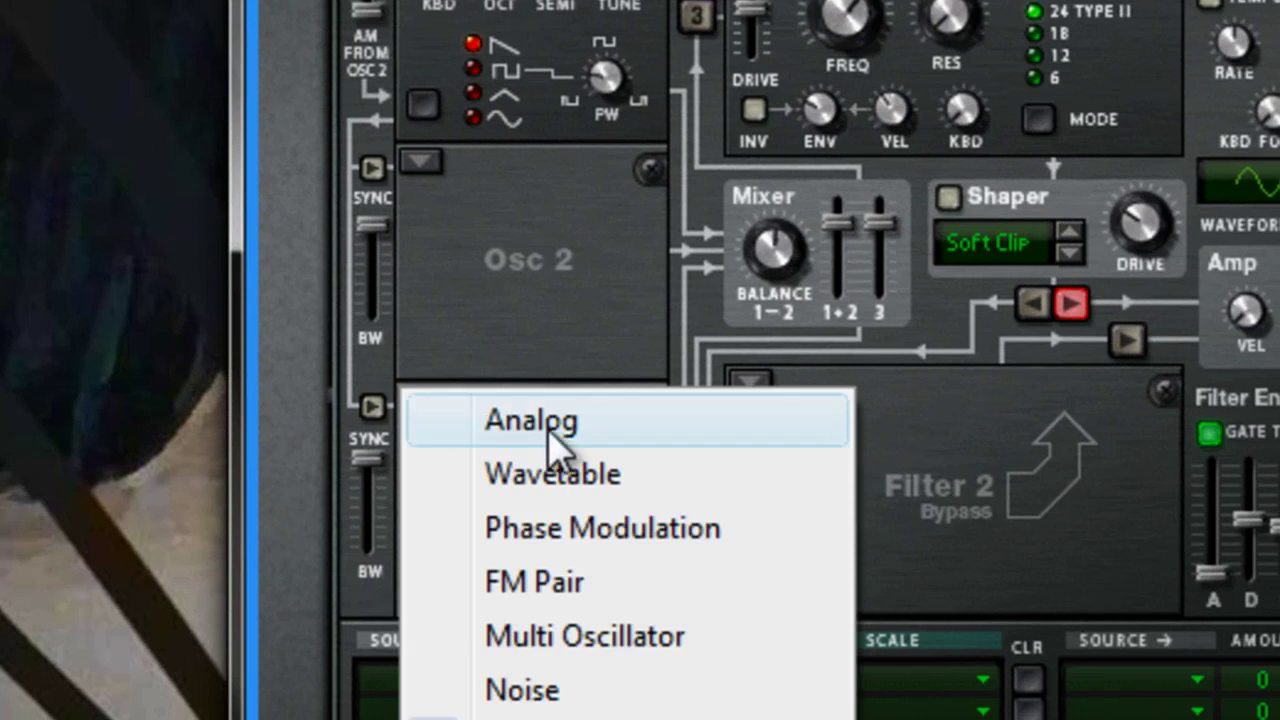
click(617, 447)
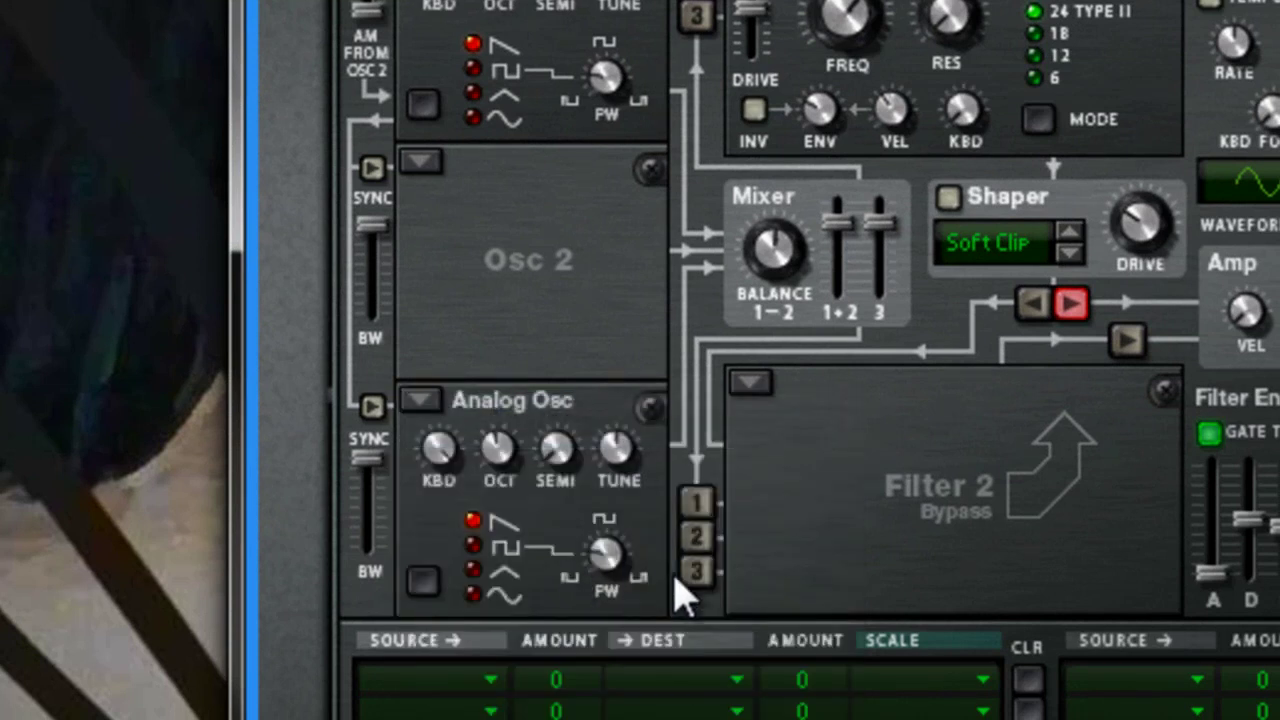
click(476, 570)
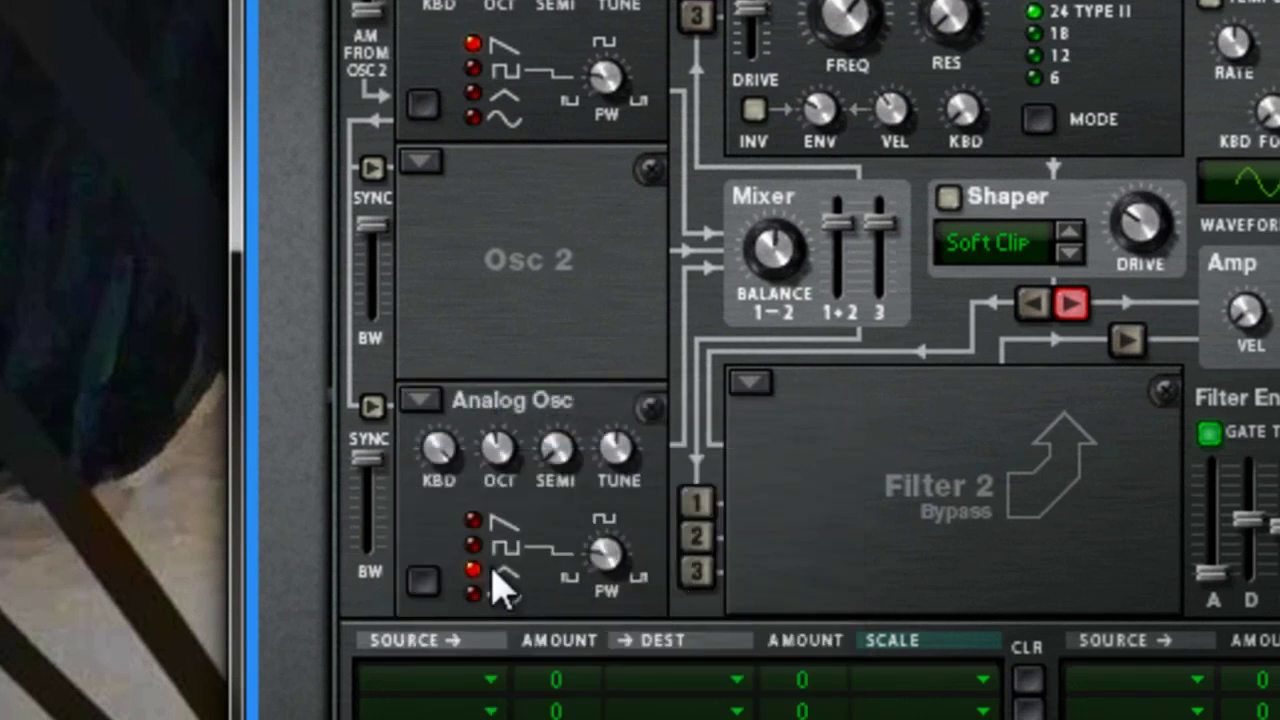
drag(500, 450, 500, 475)
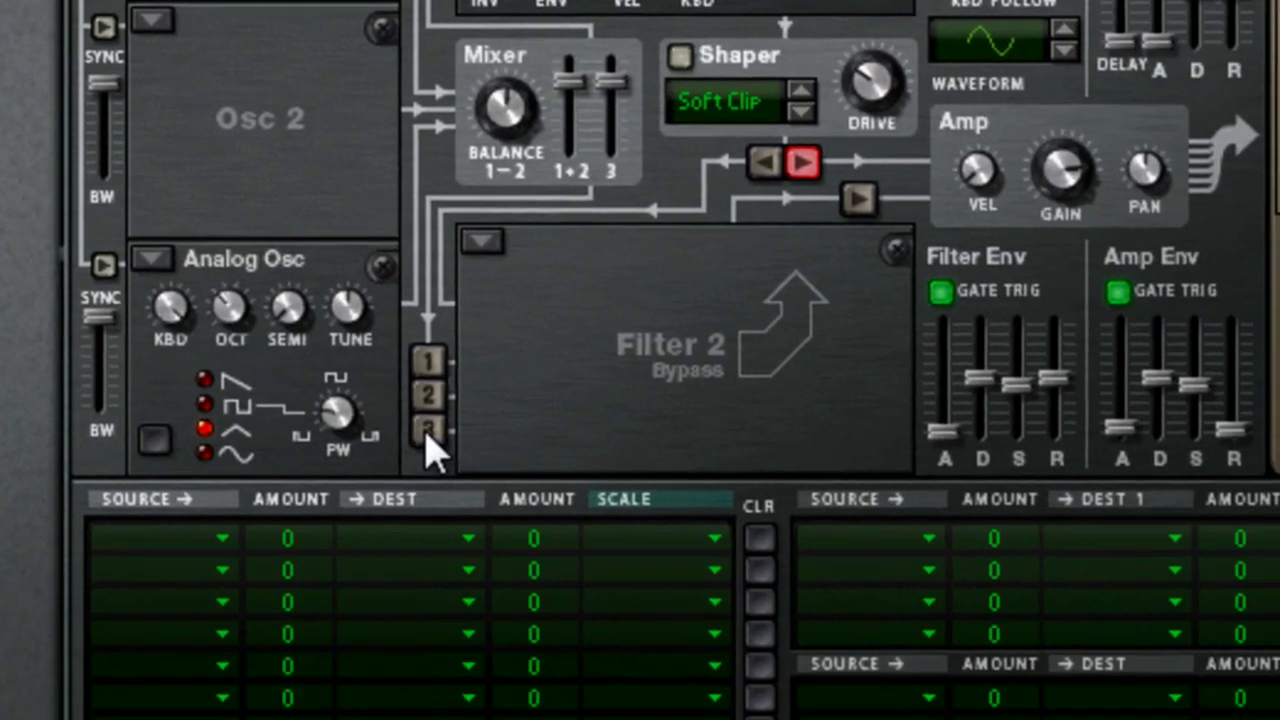
Route Osc 3 into Filter 2 and make Filter 2 a State Variable Filter
click(426, 433)
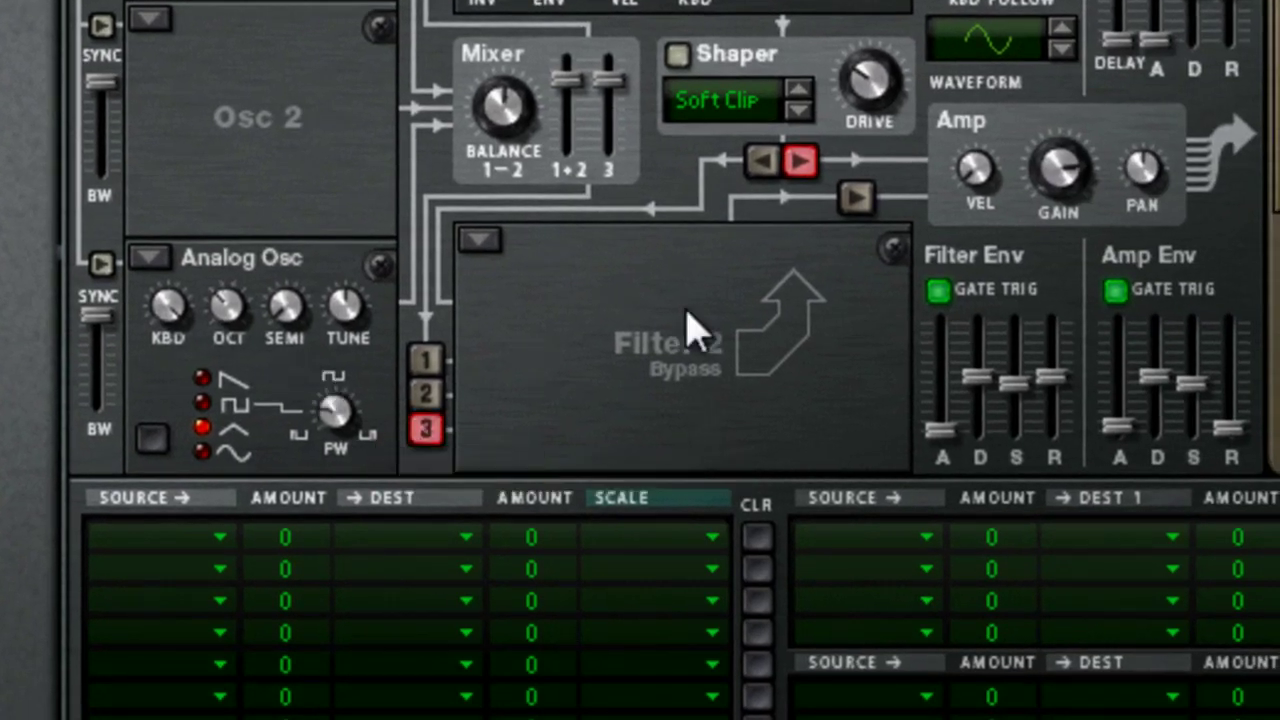
click(479, 240)
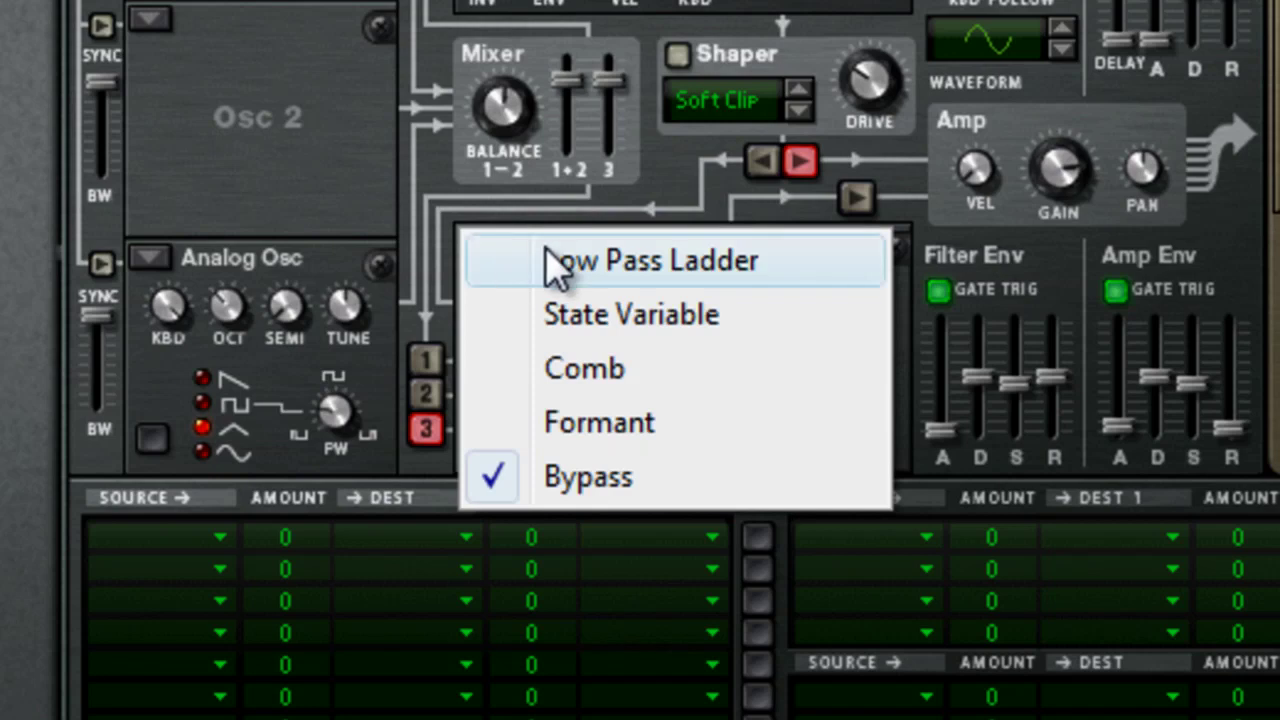
click(628, 318)
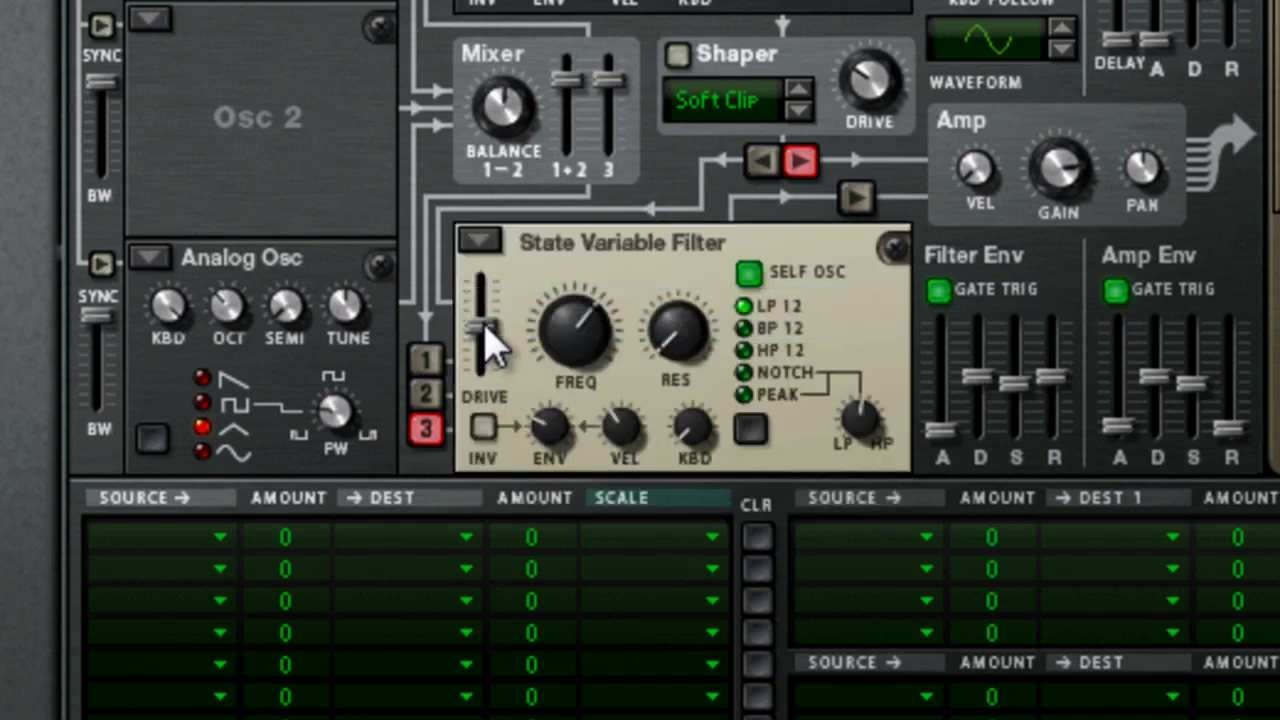
Raise Filter 2's drive and lower its cutoff toward 350 Hz
mouse_move(485, 335)
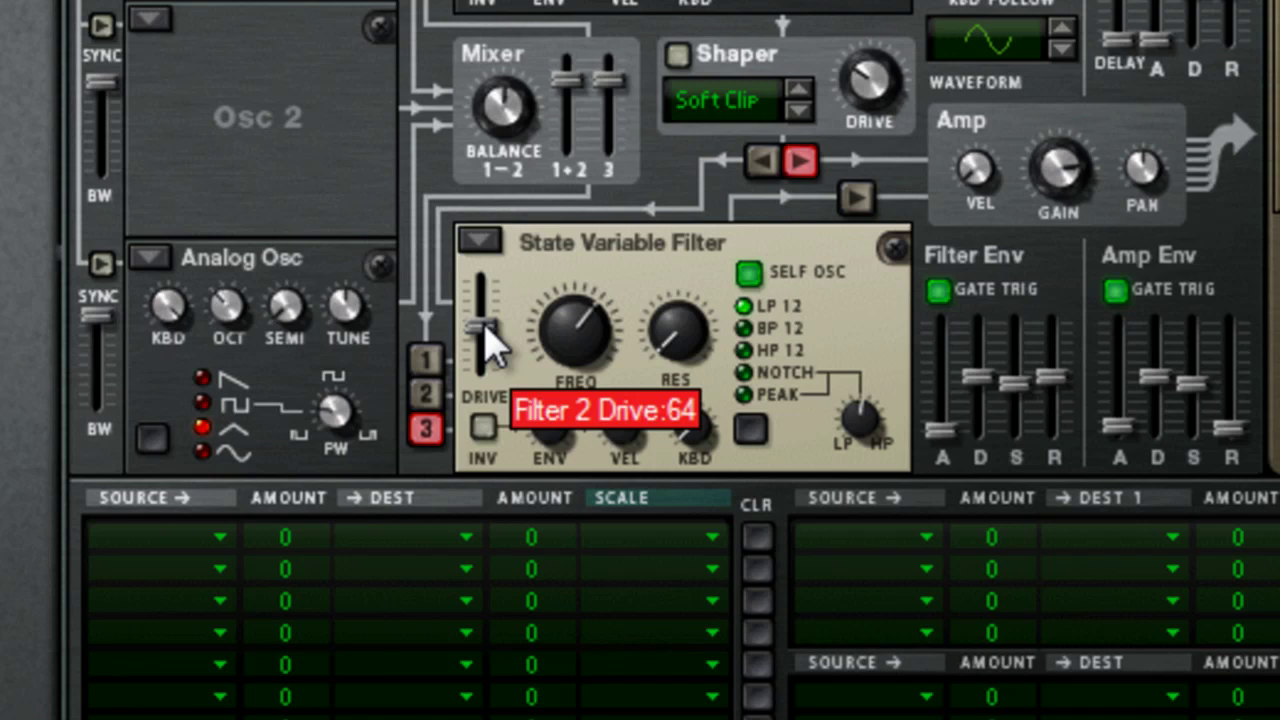
drag(486, 327, 483, 298)
mouse_move(575, 330)
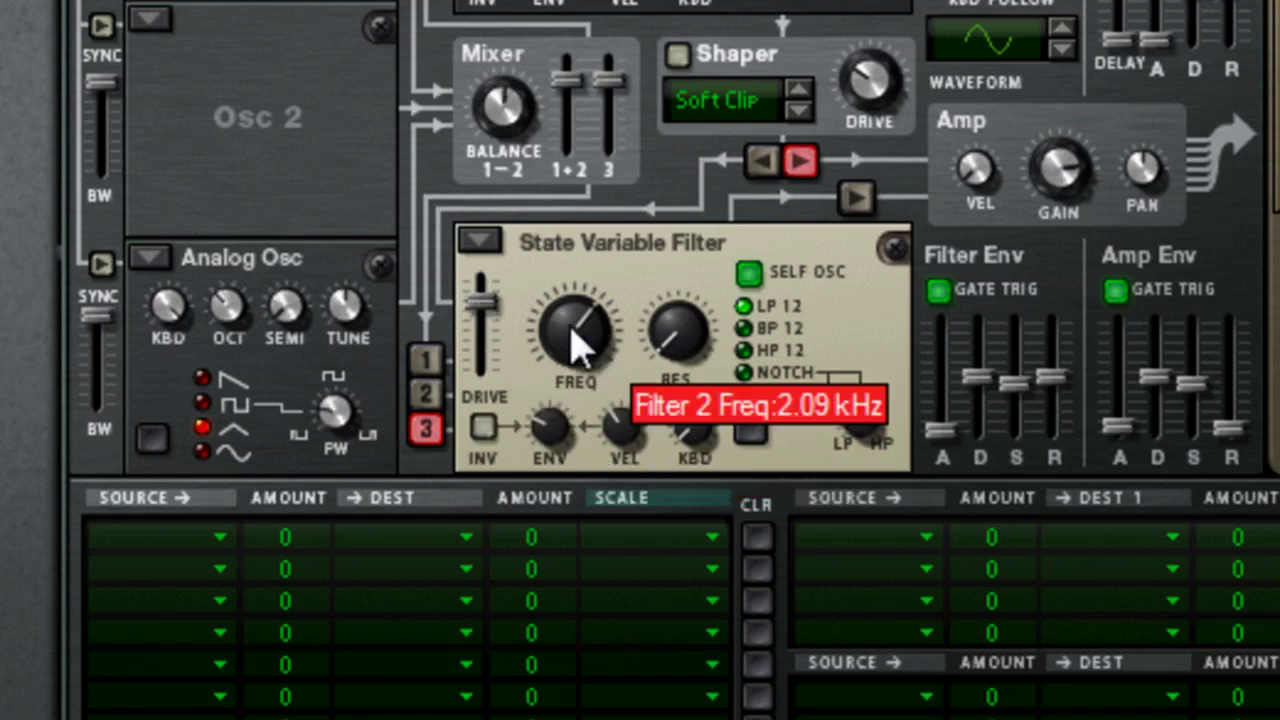
drag(571, 357, 577, 386)
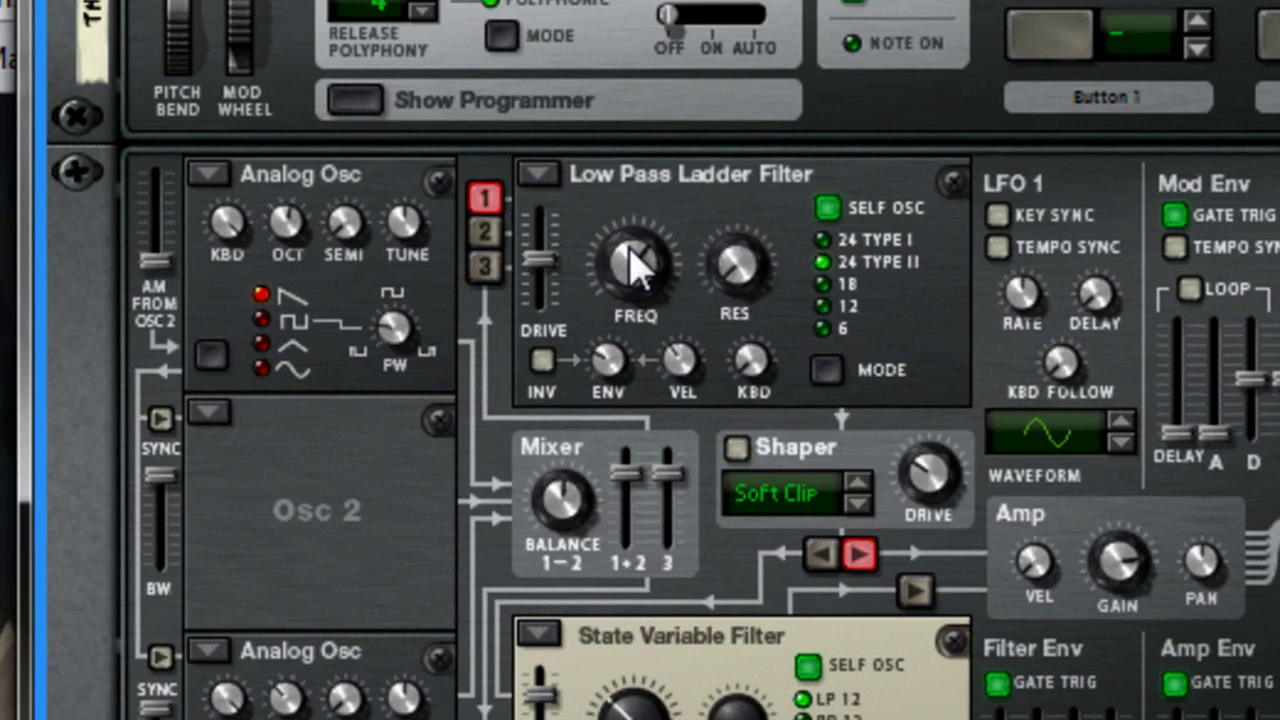
Lower Filter 1's drive, set cutoff to 21.6 kHz and resonance to 67, and send Filter 2 to the amp
mouse_move(548, 268)
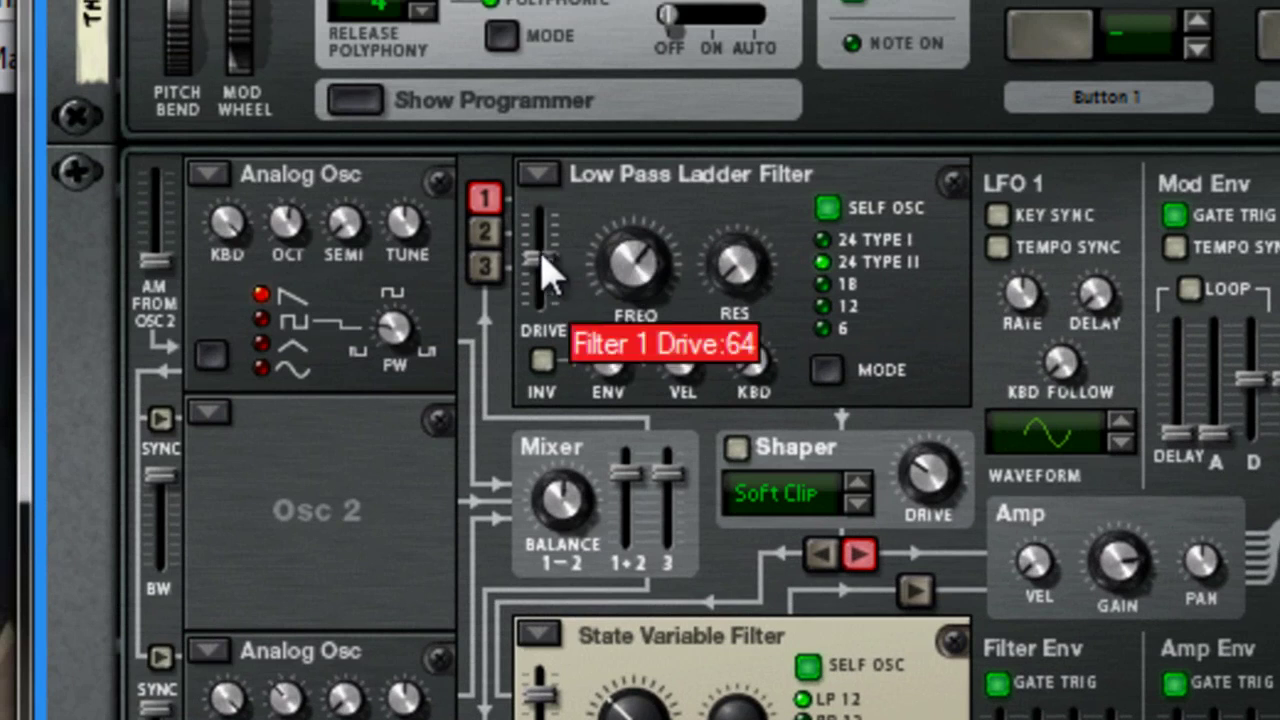
drag(540, 272, 532, 290)
mouse_move(640, 312)
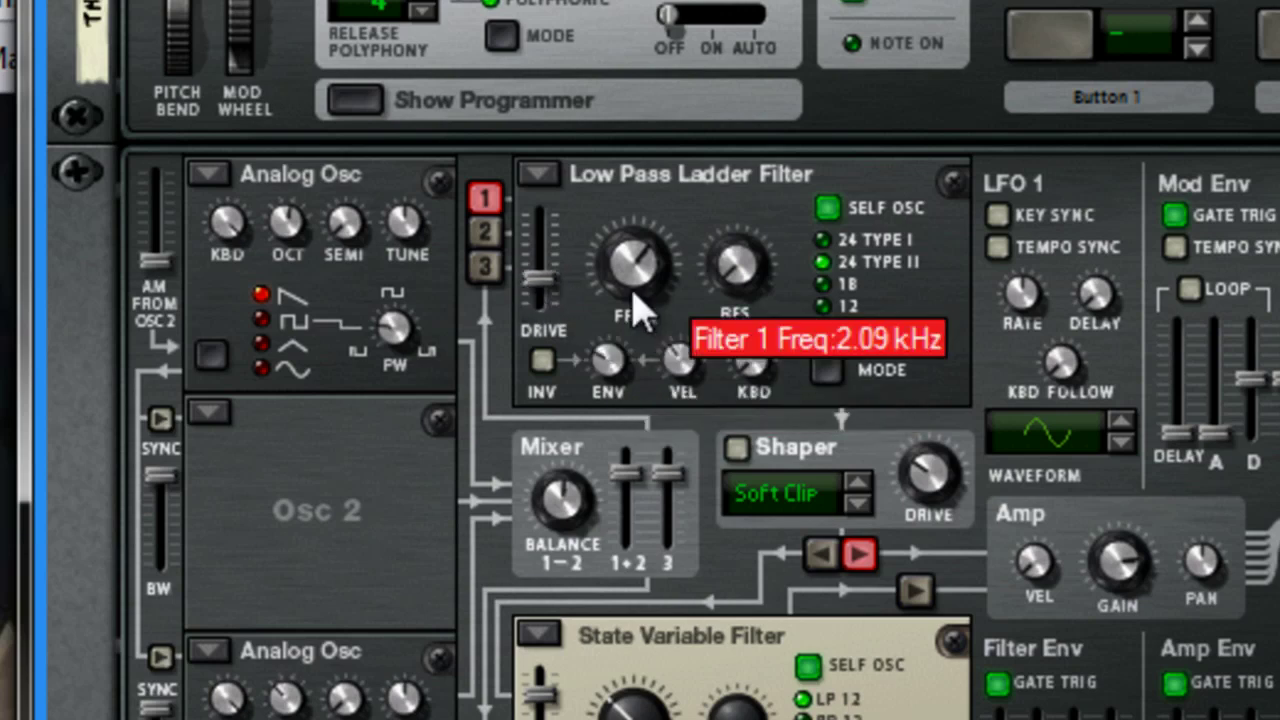
drag(640, 312, 646, 198)
mouse_move(745, 285)
drag(745, 270, 754, 187)
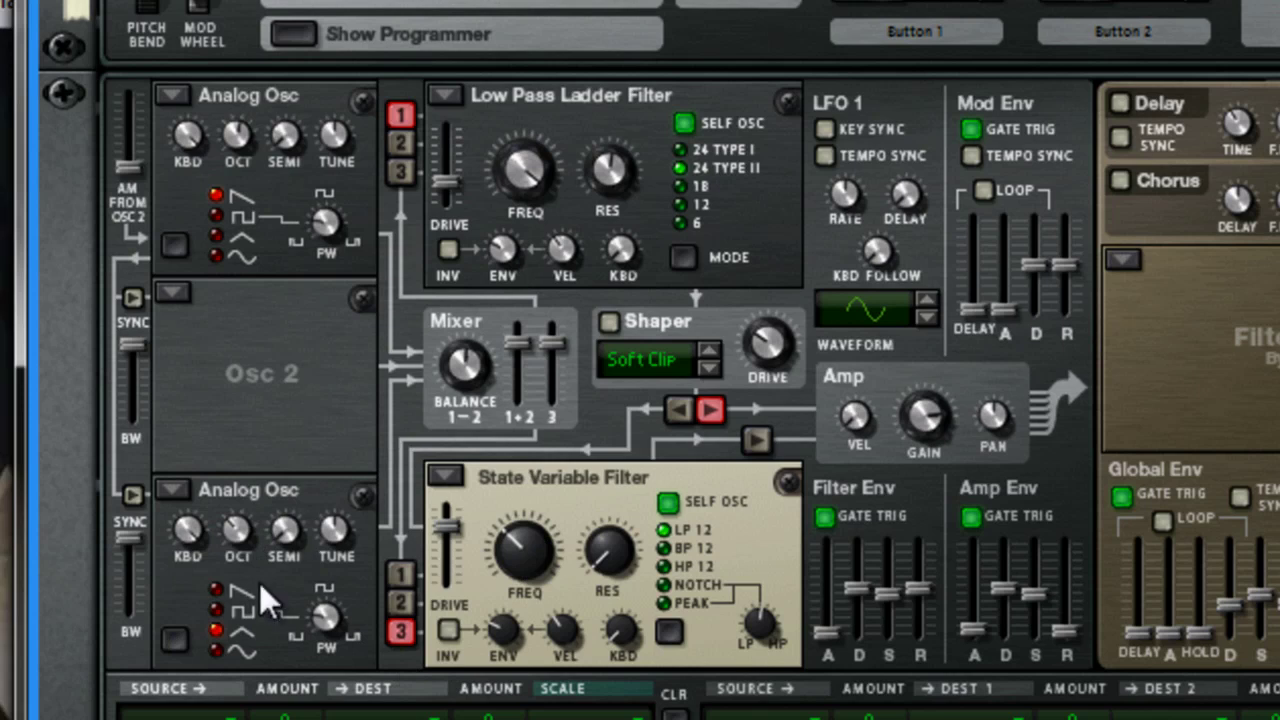
click(756, 439)
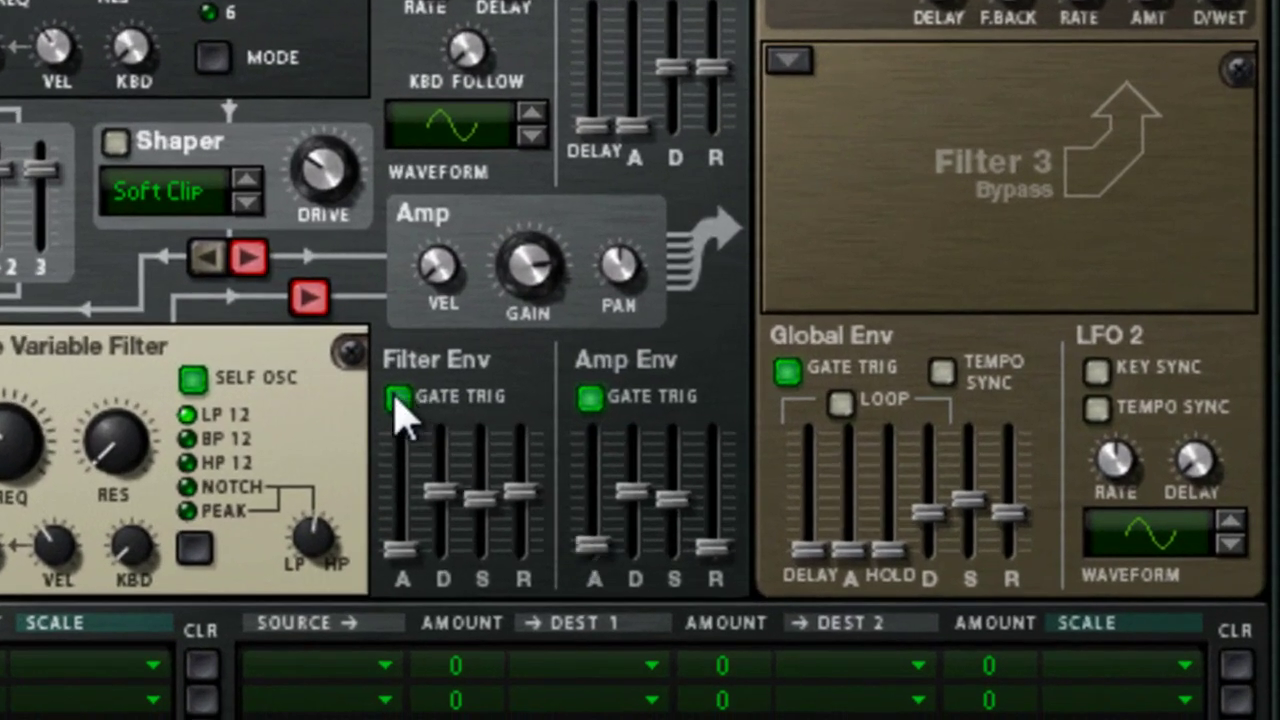
Disable Filter Env gate trigger, max out Amp Env decay and sustain, and turn on chorus
click(398, 400)
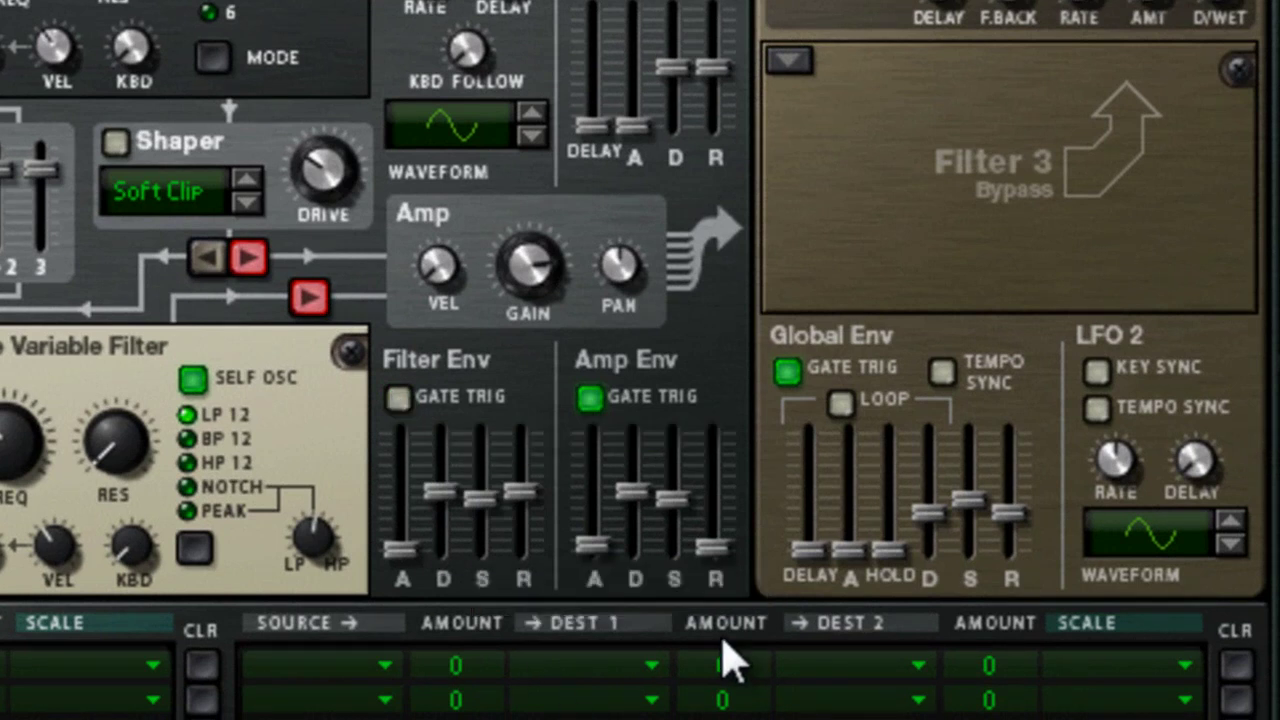
drag(634, 514, 720, 415)
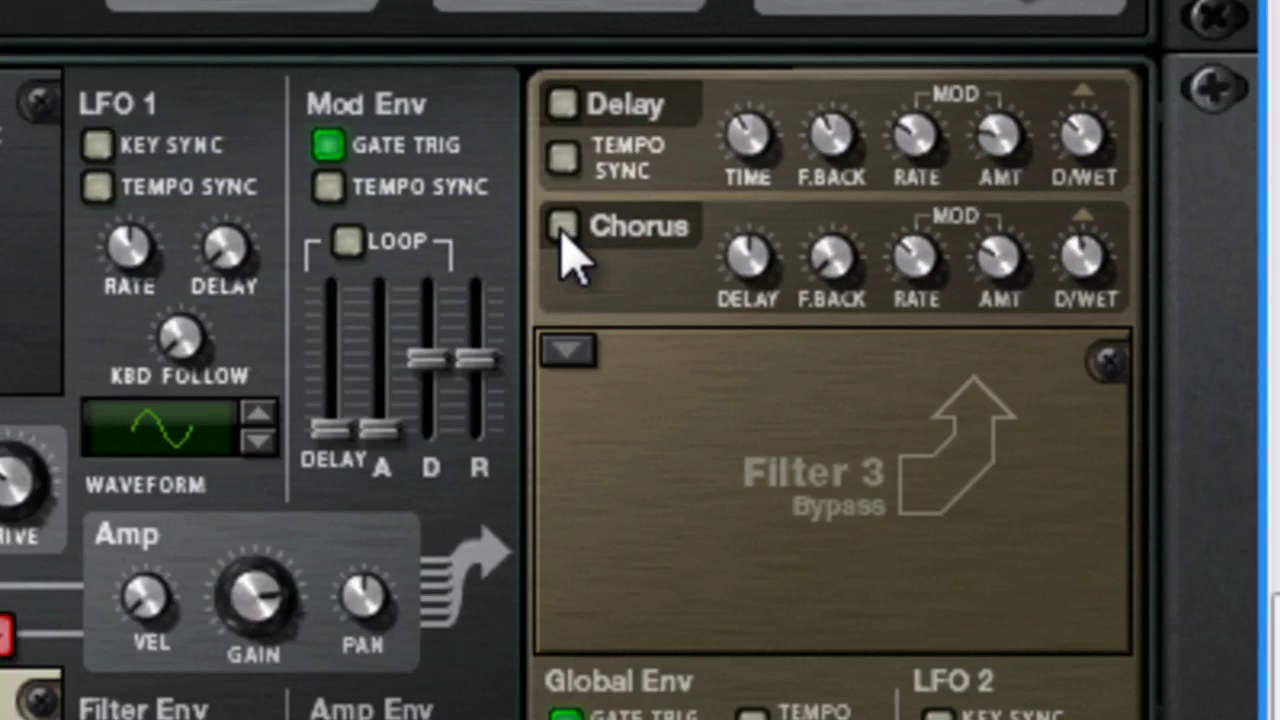
click(562, 230)
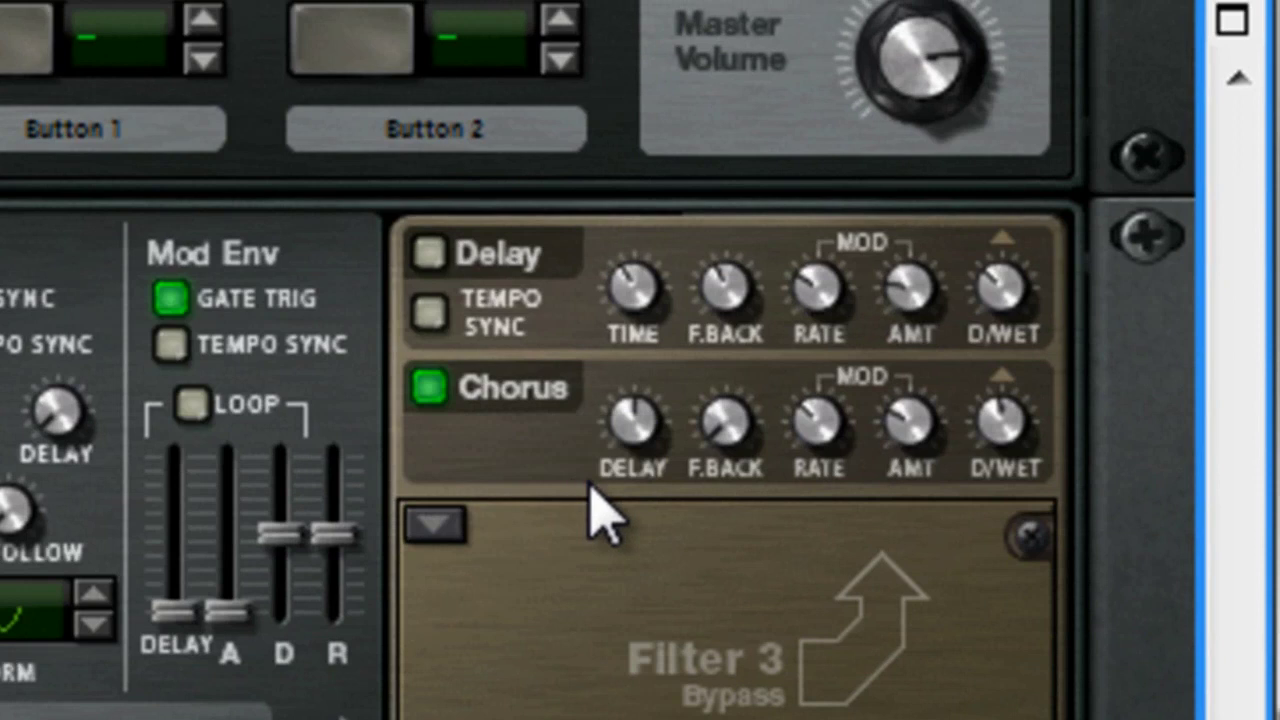
Lengthen the chorus delay slightly, slow its rate to about 0.45 Hz, and lower dry/wet to 36
drag(638, 425, 624, 400)
click(837, 424)
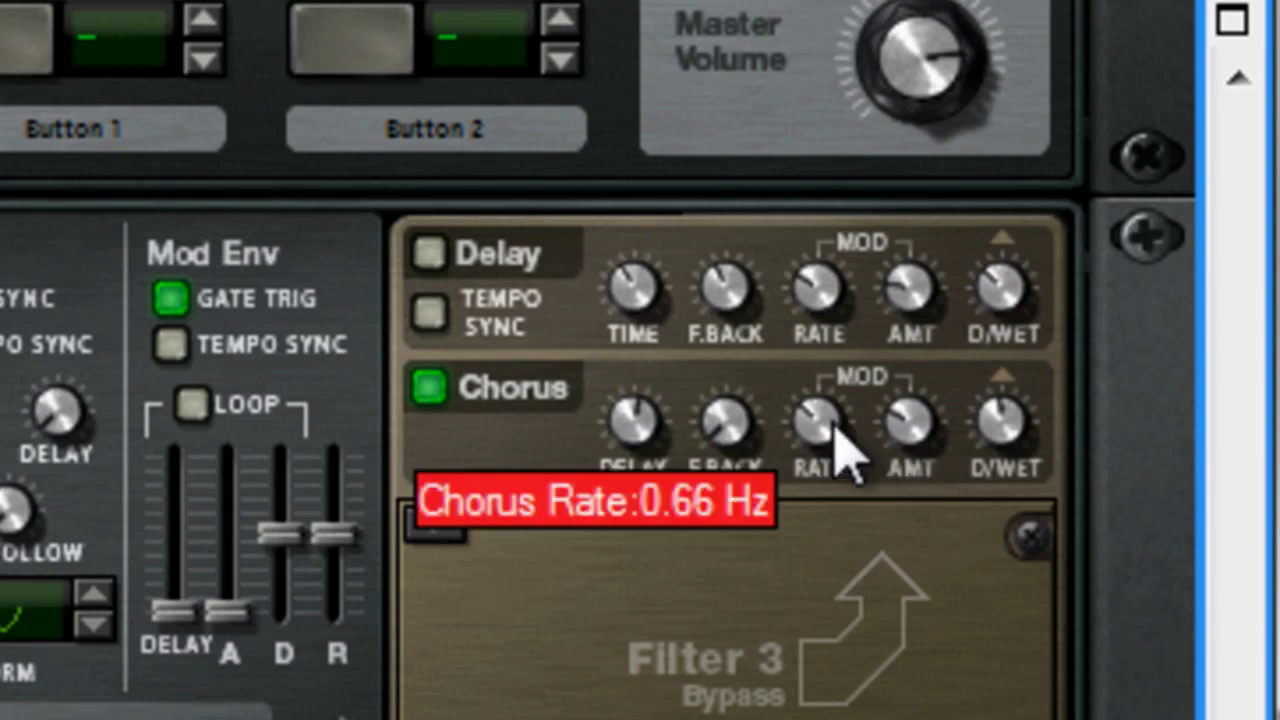
drag(835, 425, 809, 512)
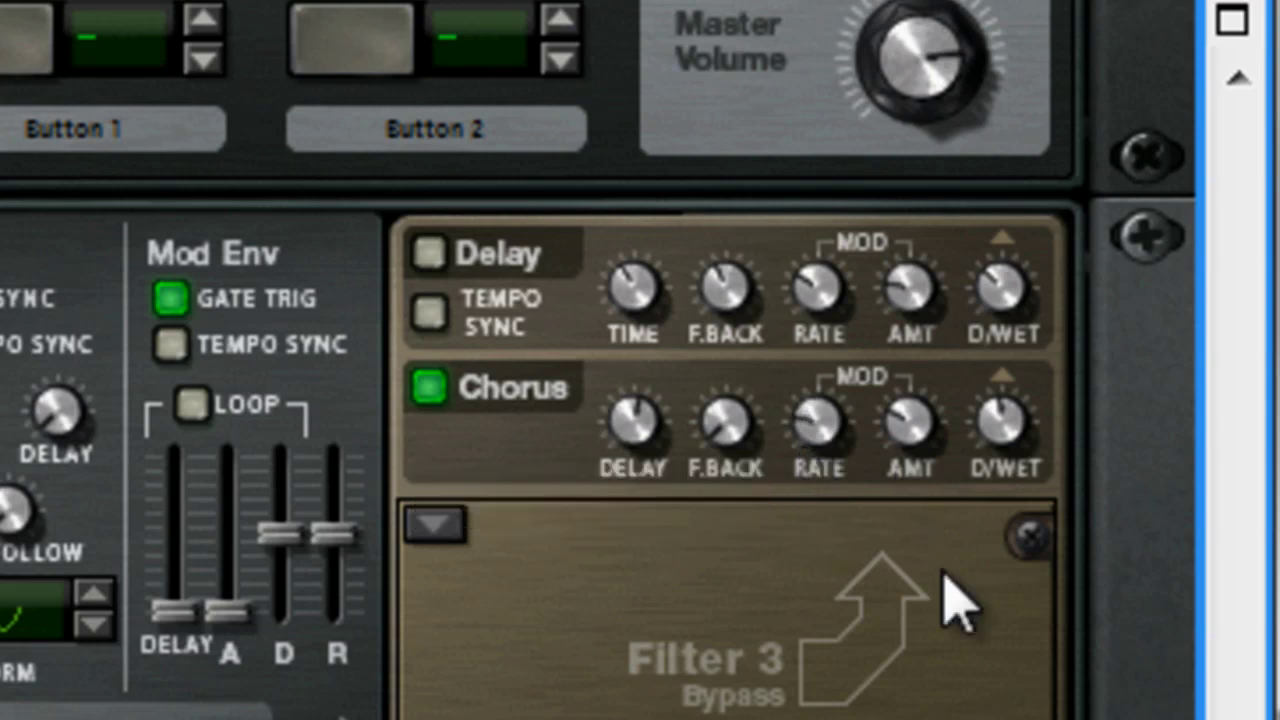
click(926, 440)
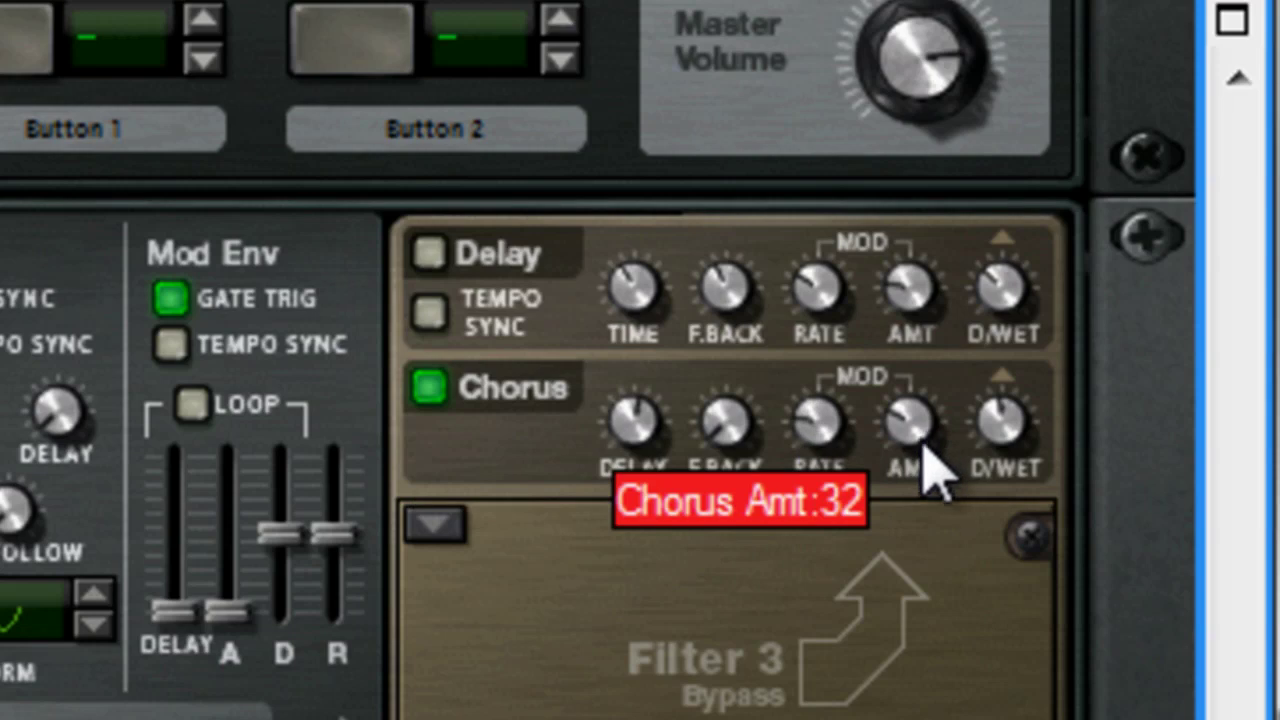
click(990, 430)
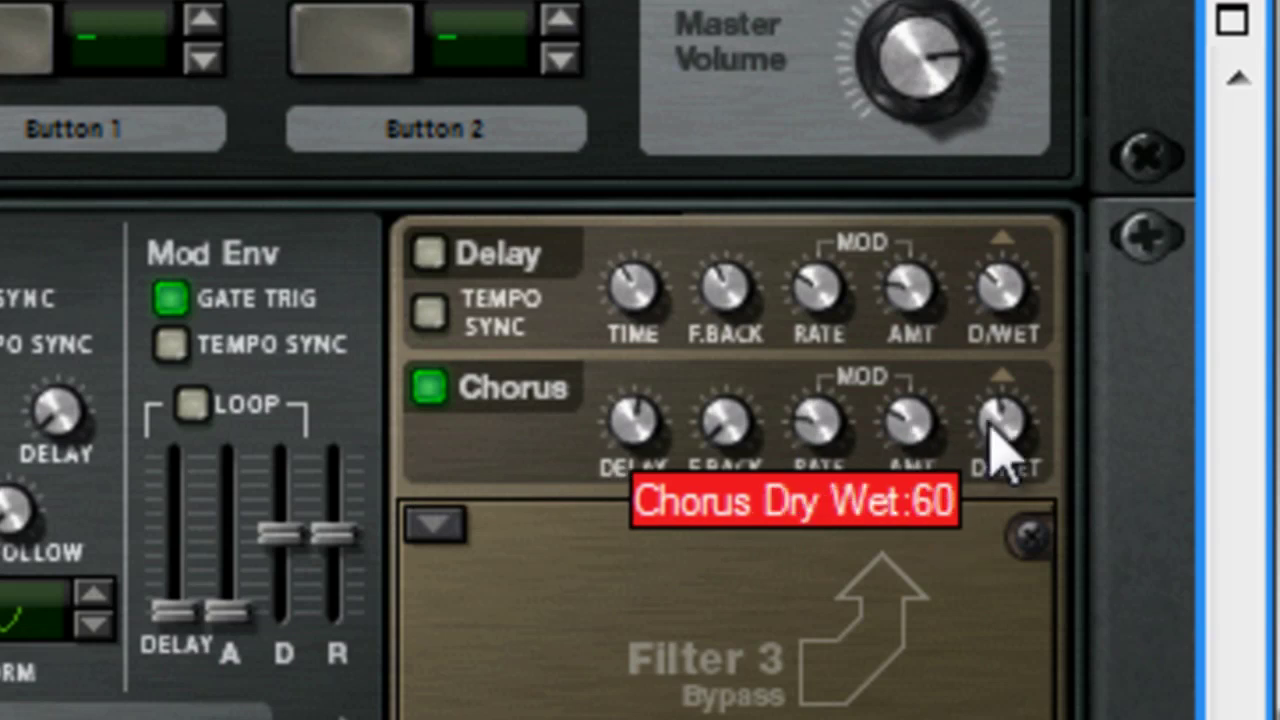
drag(991, 430, 993, 474)
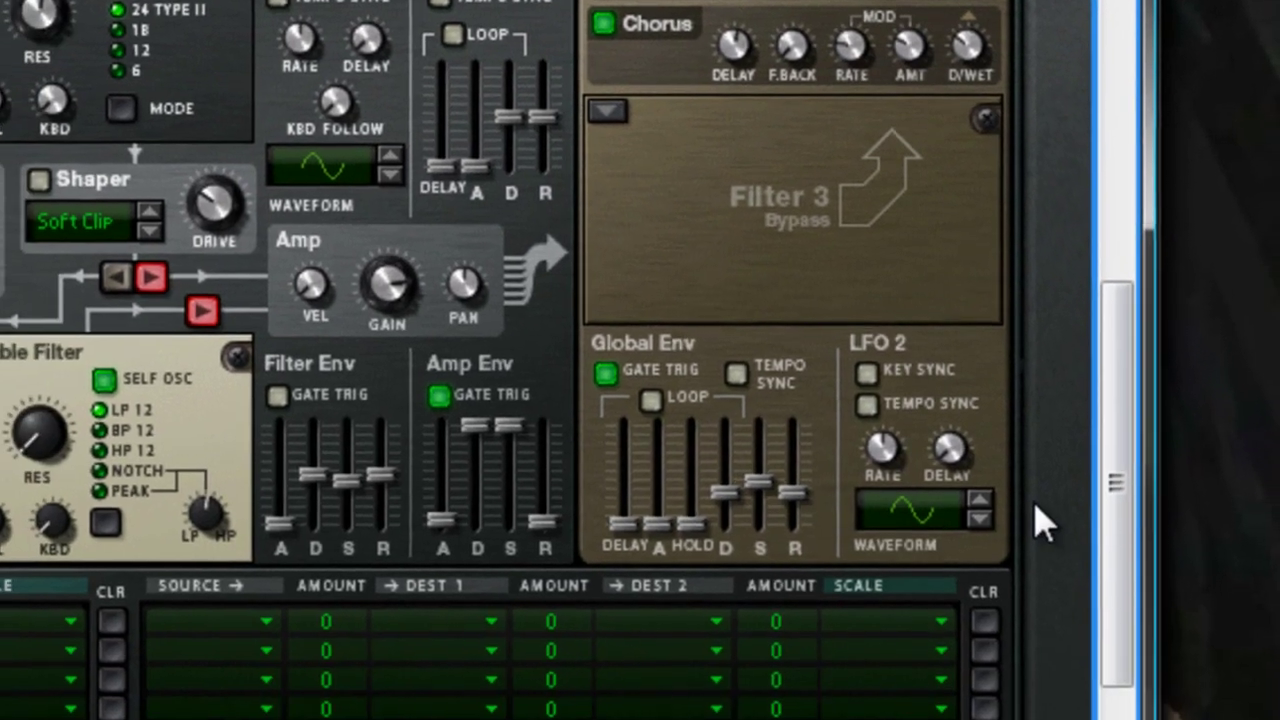
Tempo-sync LFO 2 at a 3/8 rate and step its waveform to a rising sawtooth
scroll(1105, 440, down, 5)
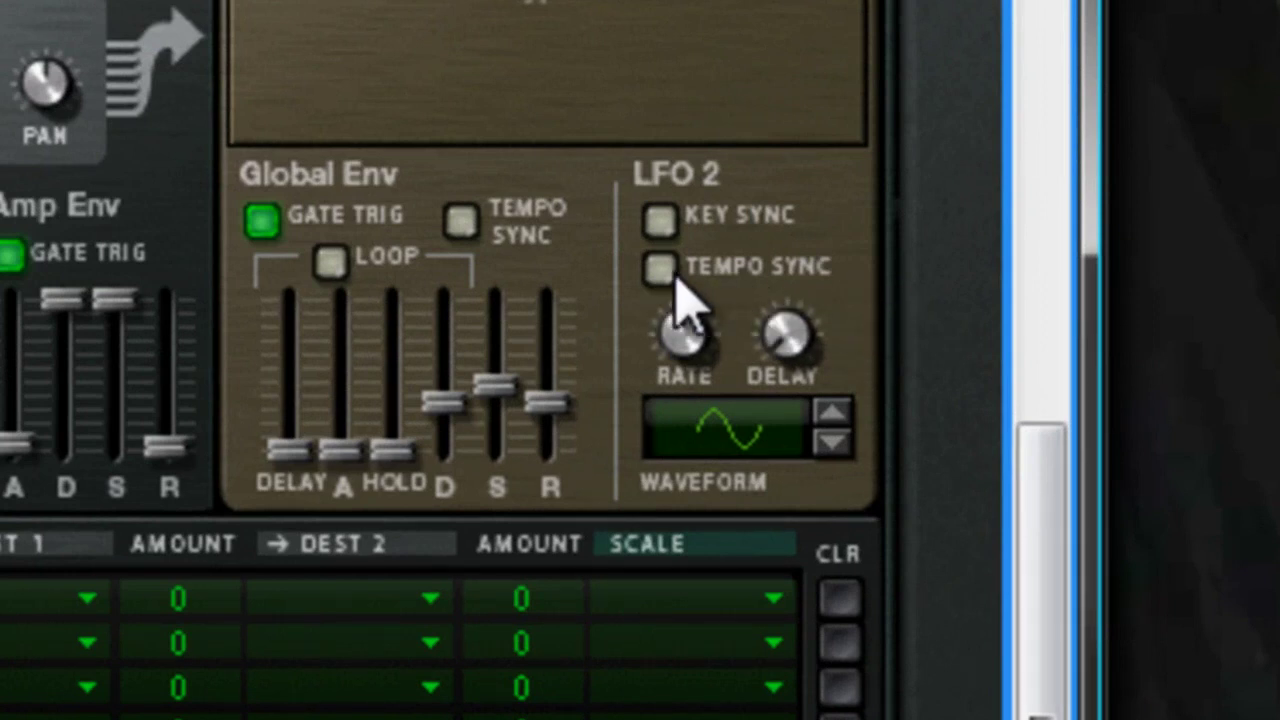
click(659, 268)
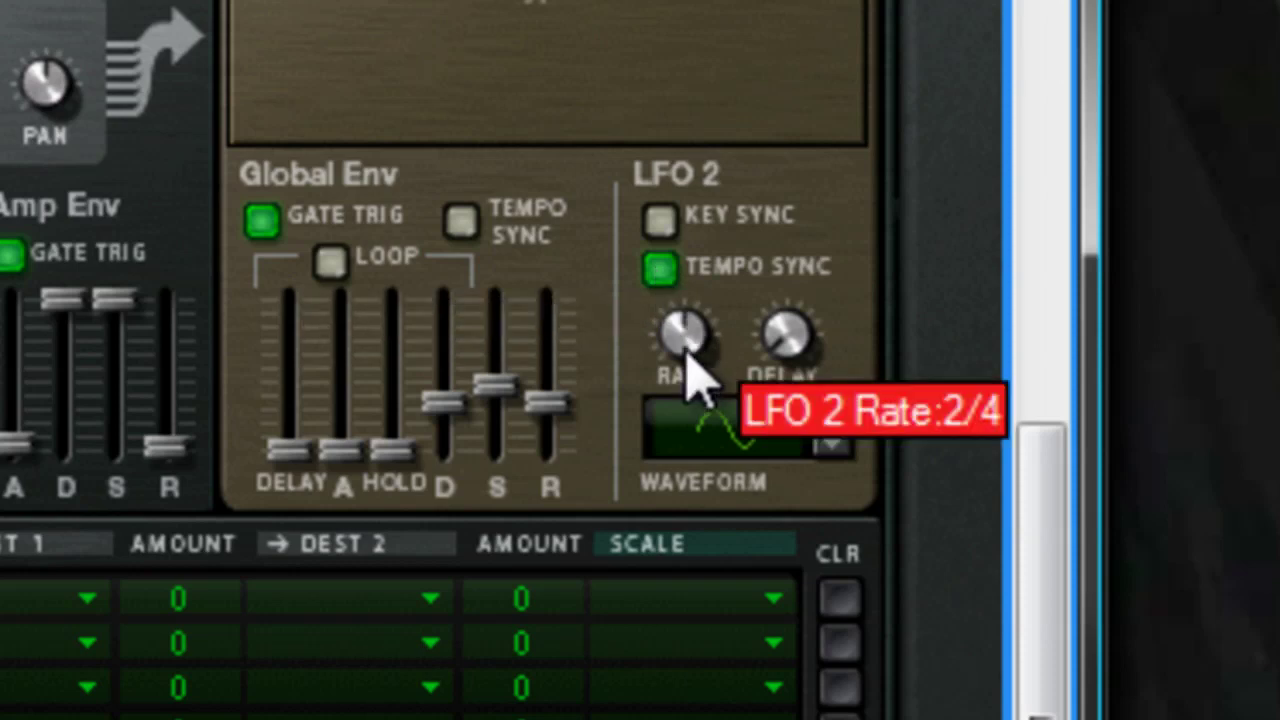
drag(678, 343, 694, 334)
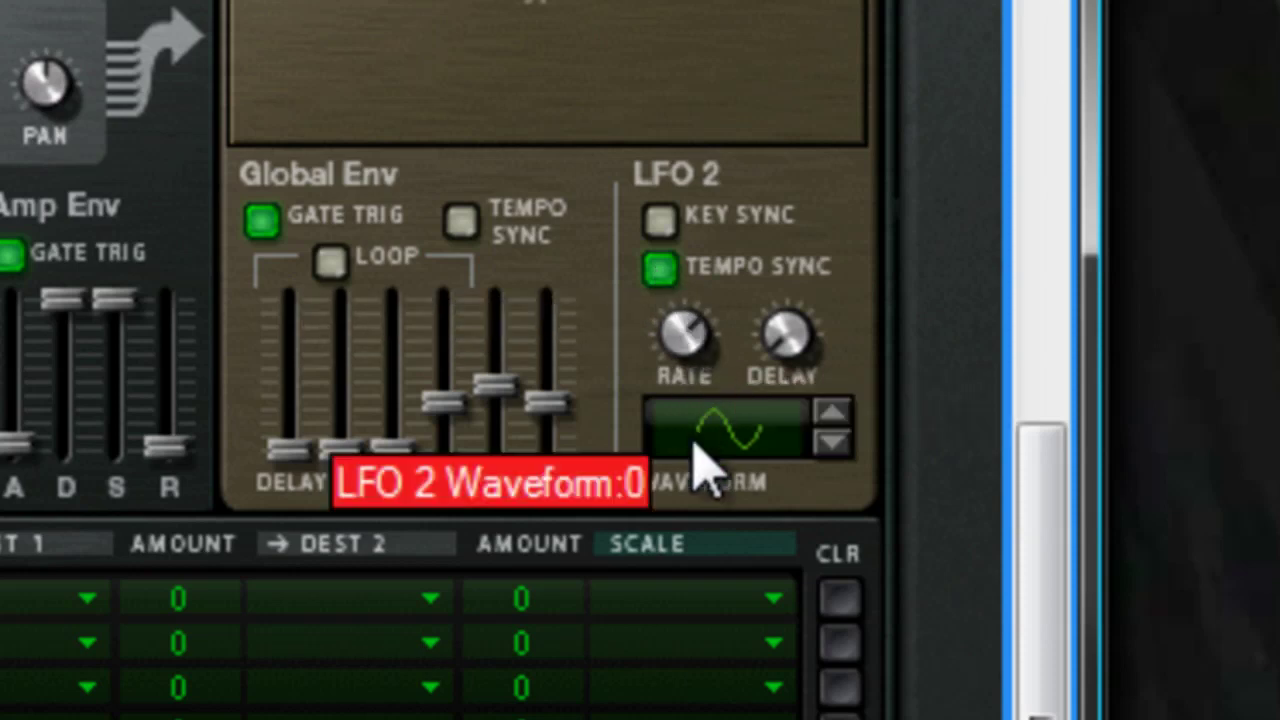
click(833, 411)
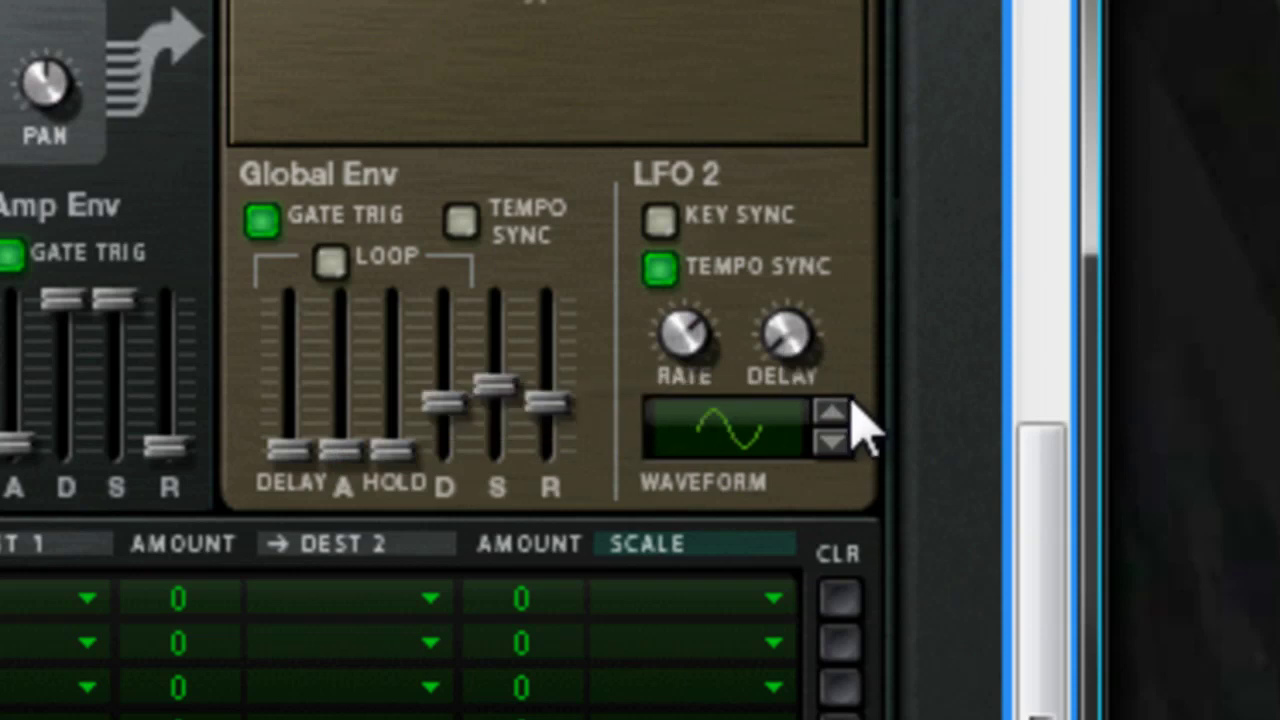
click(833, 411)
click(833, 411)
click(835, 412)
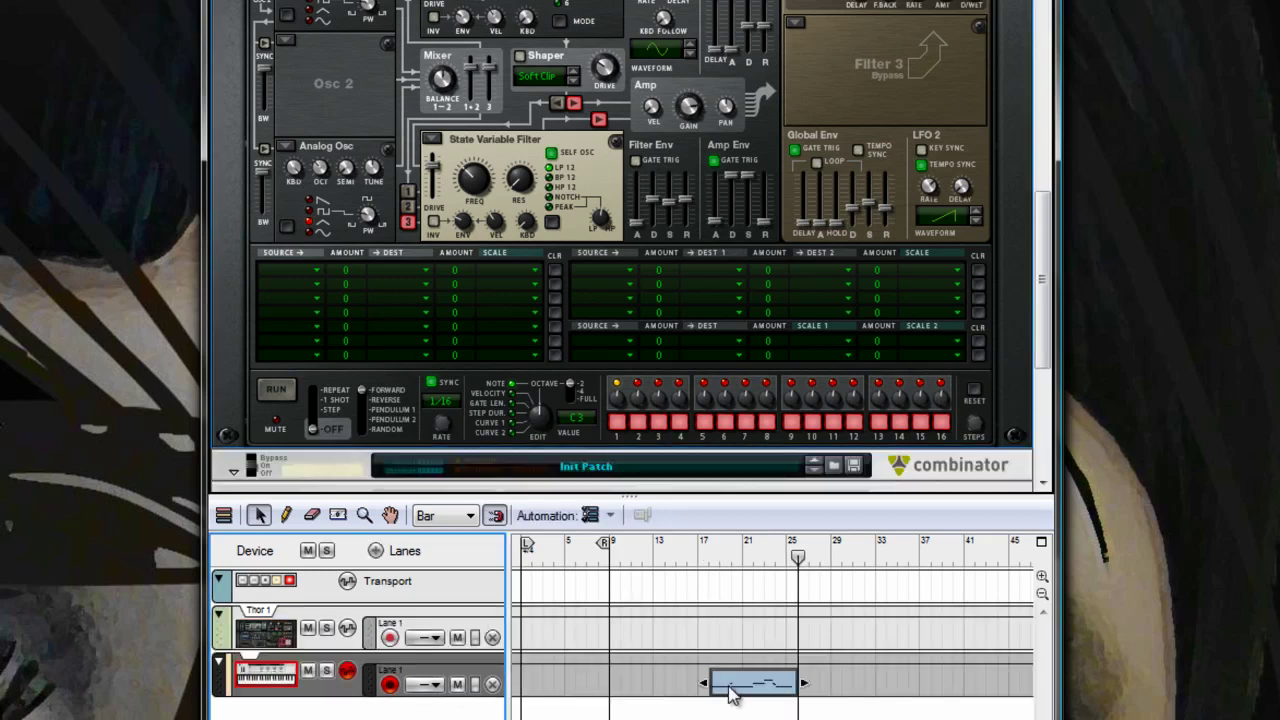
Move the note clip onto the Thor lane at bar 1, rewind to the start, and play the song
drag(731, 690, 568, 634)
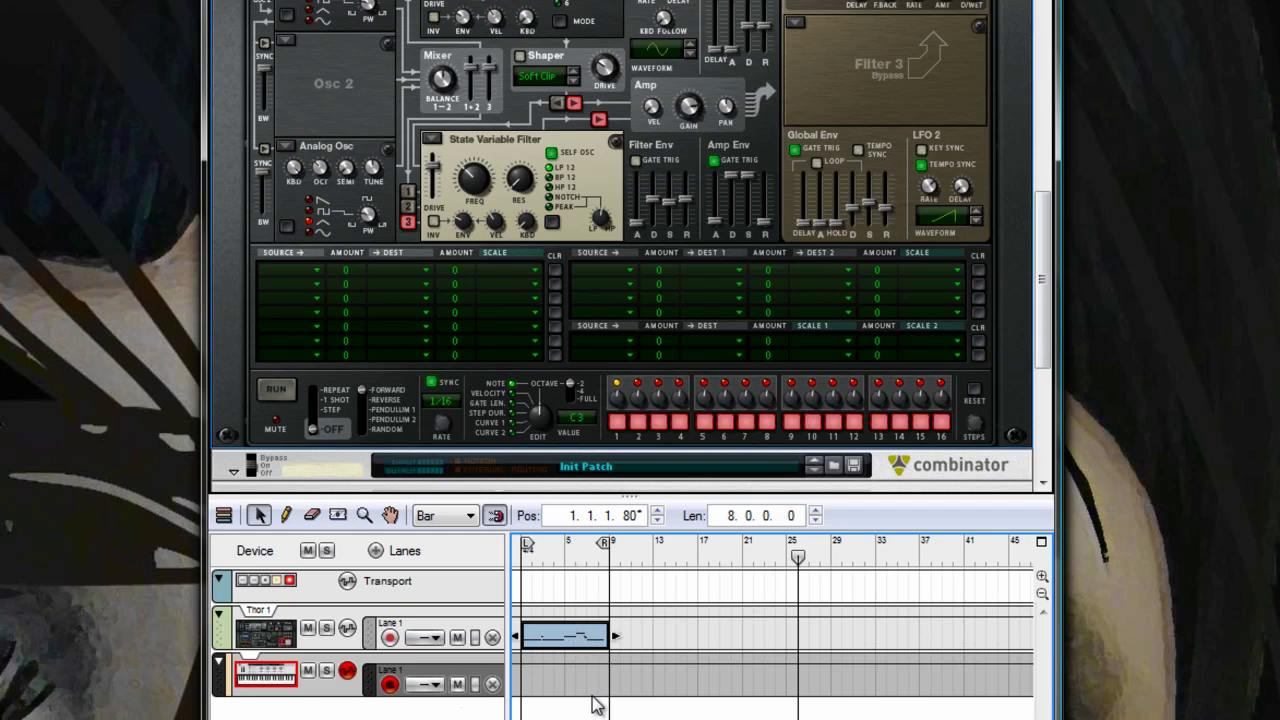
key(Home)
key(space)
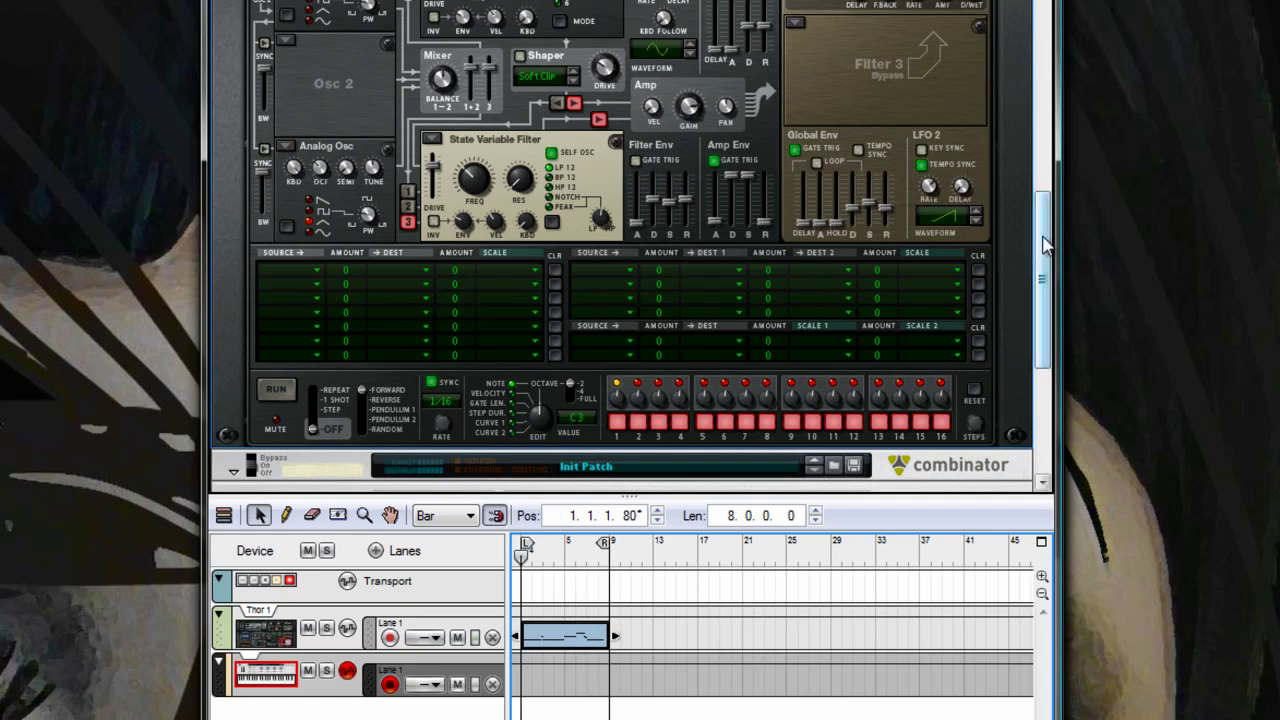
drag(1043, 245, 1052, 232)
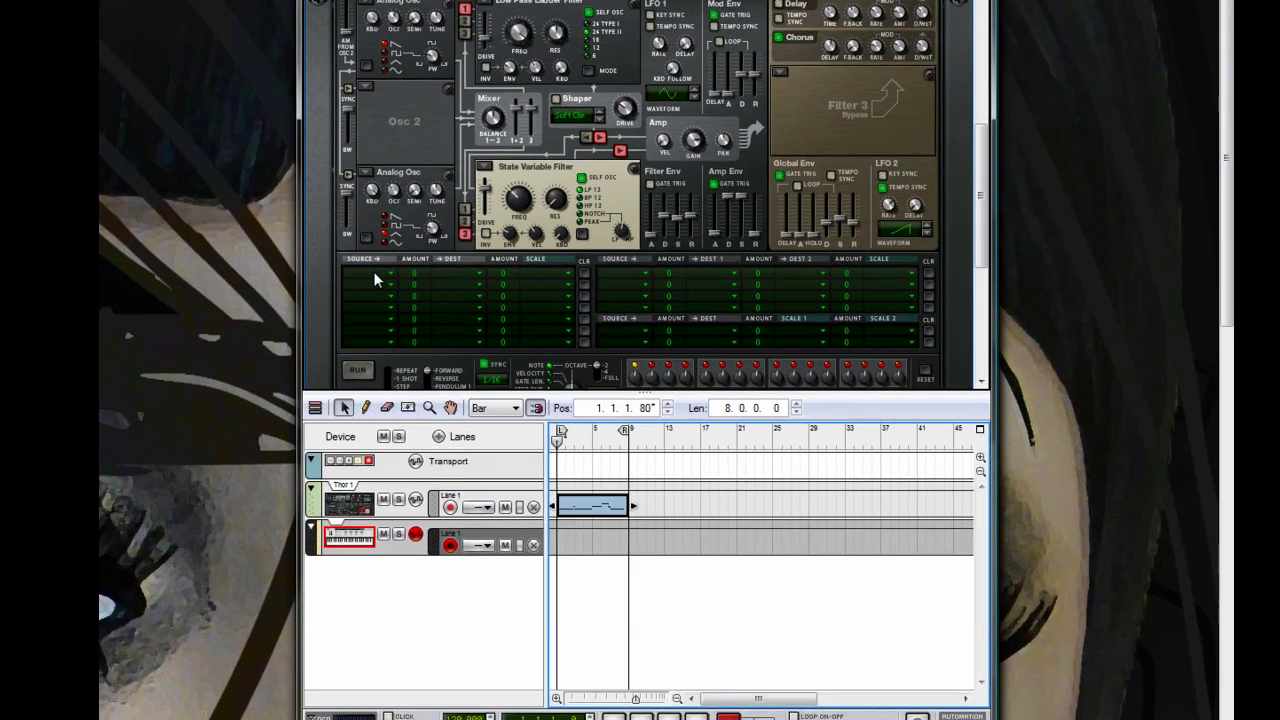
Choose LFO 2 as the source in Thor mod rows 1–3 and raise row 1's amount to 84
click(371, 283)
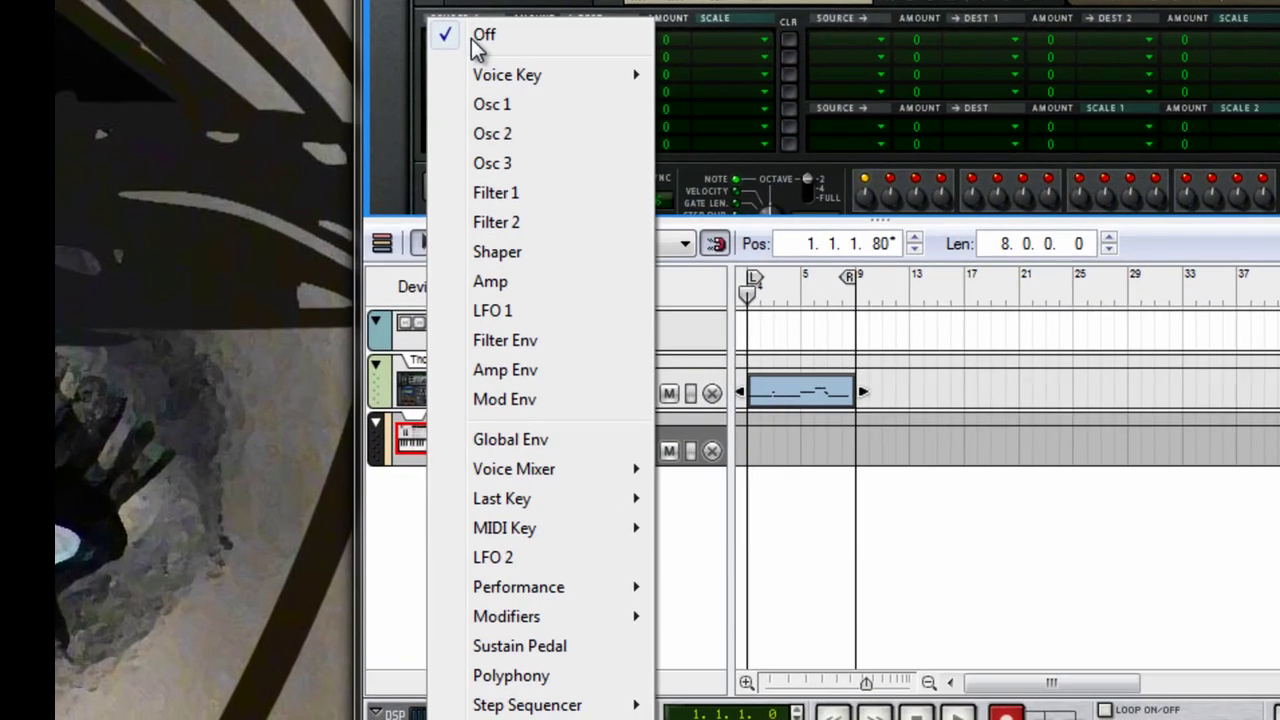
key(Escape)
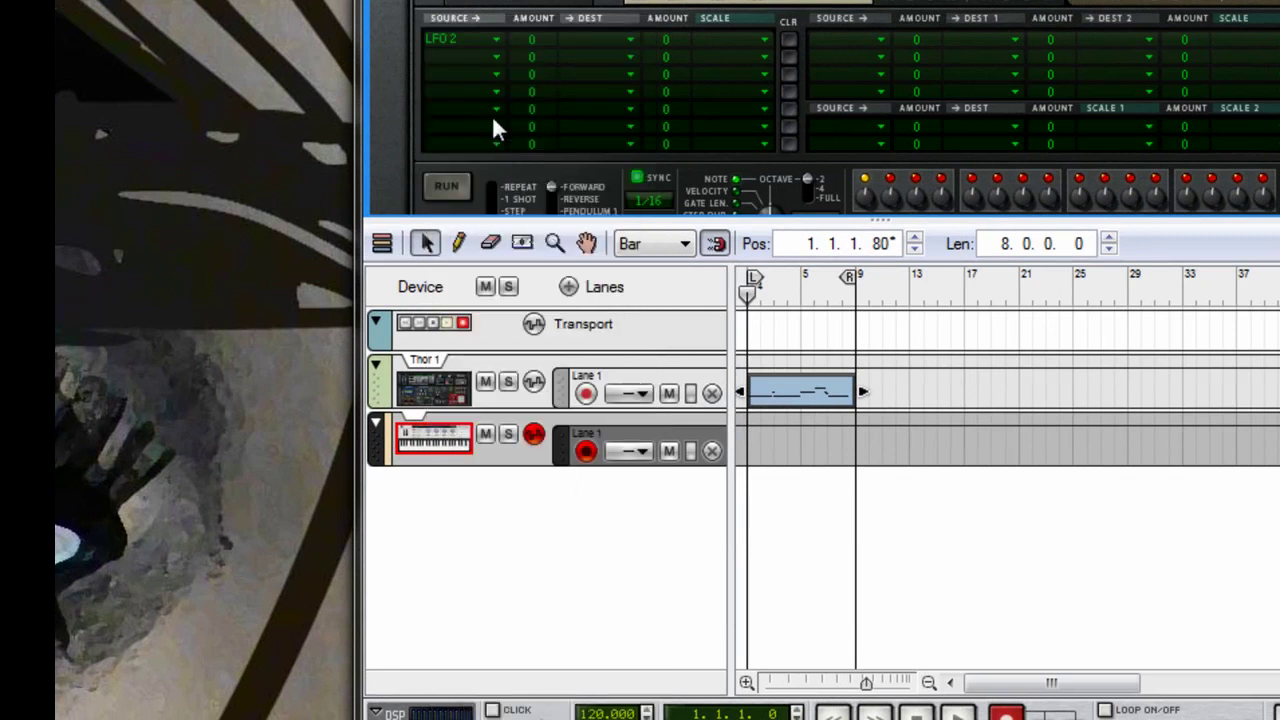
click(483, 51)
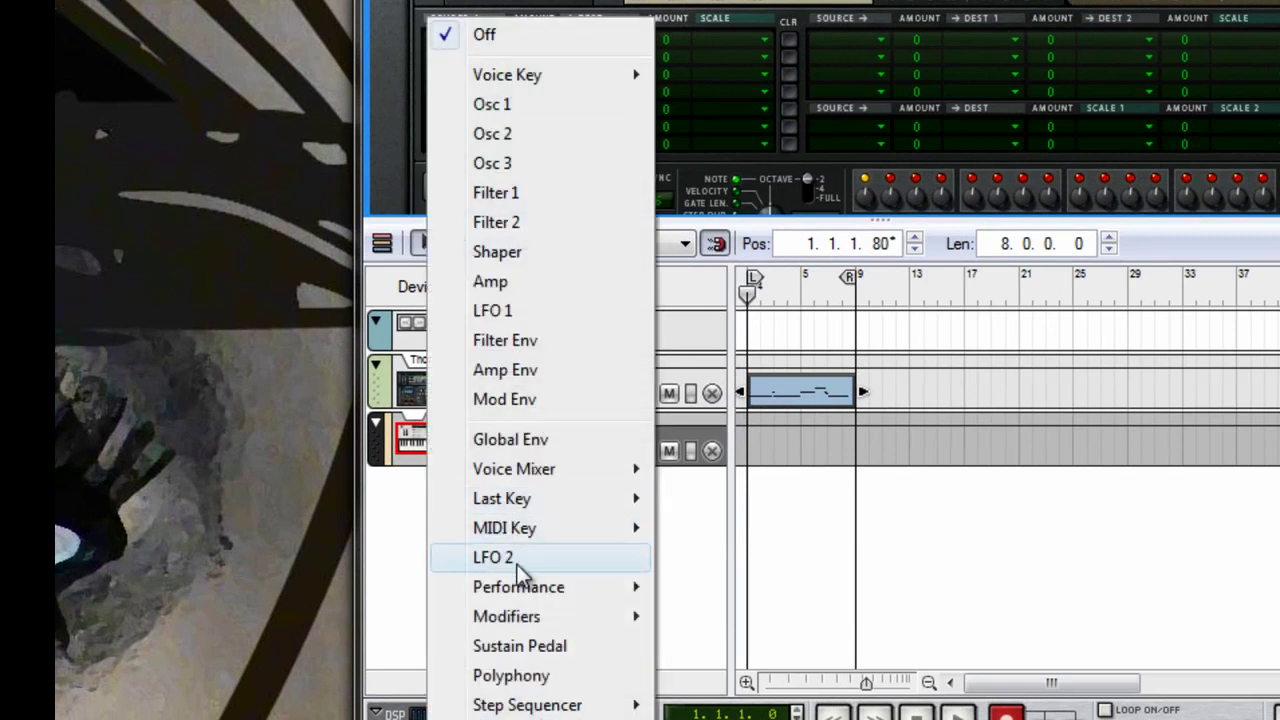
click(517, 566)
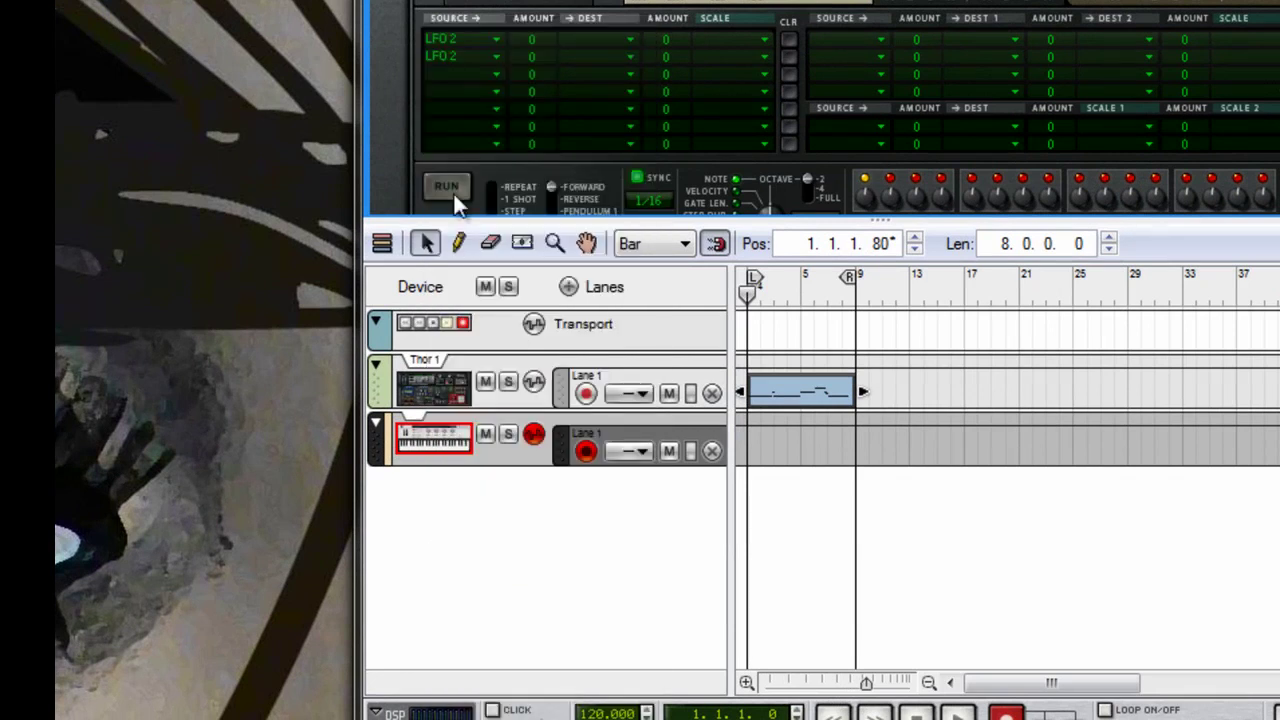
click(475, 79)
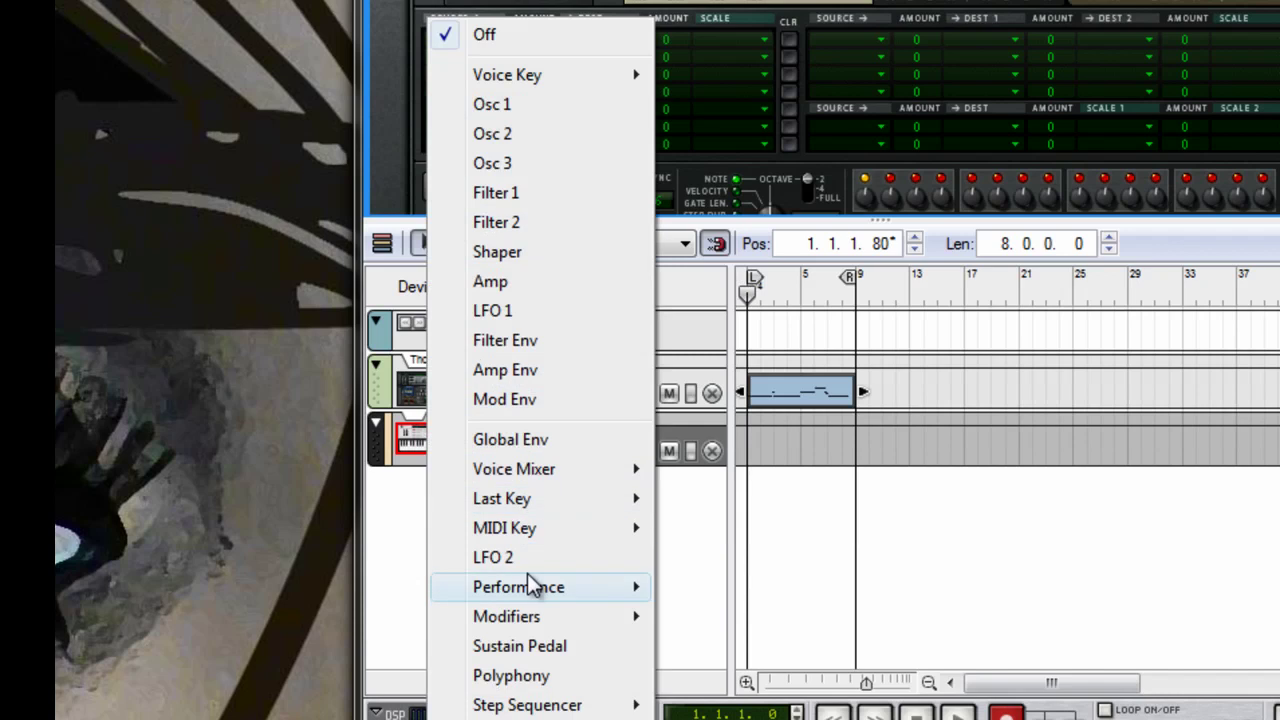
click(553, 560)
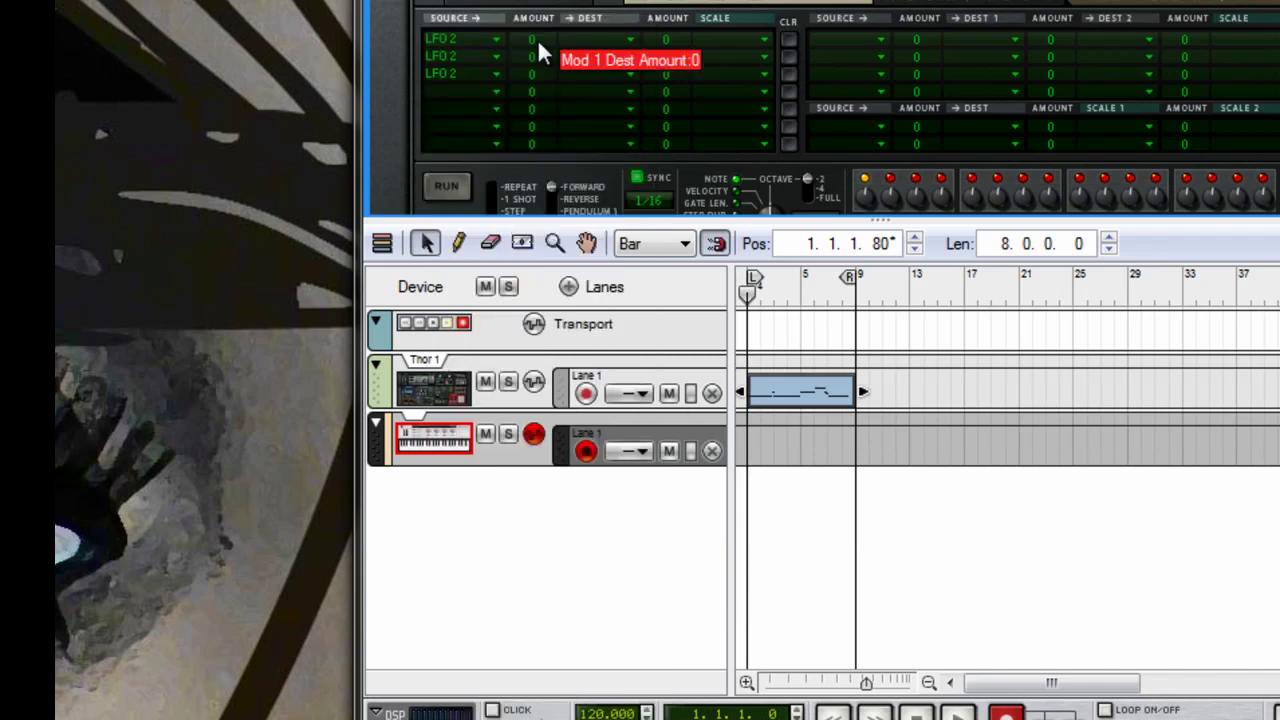
drag(537, 38, 551, 8)
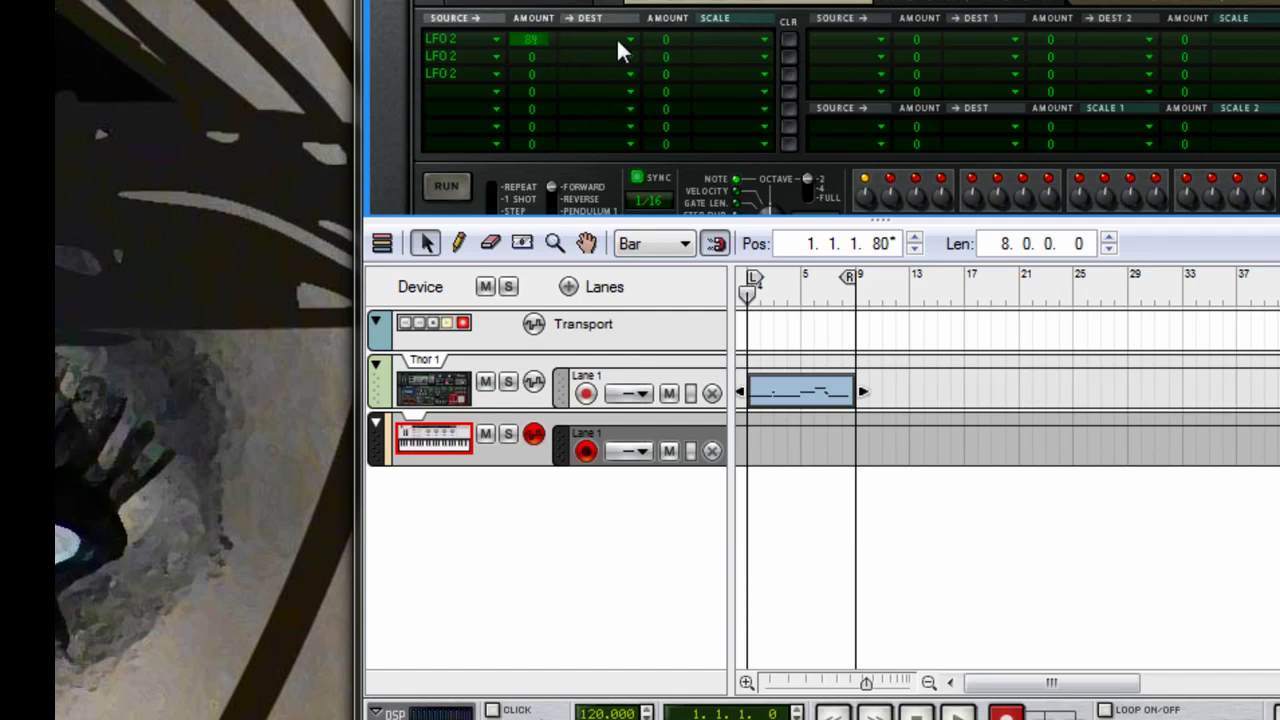
click(621, 52)
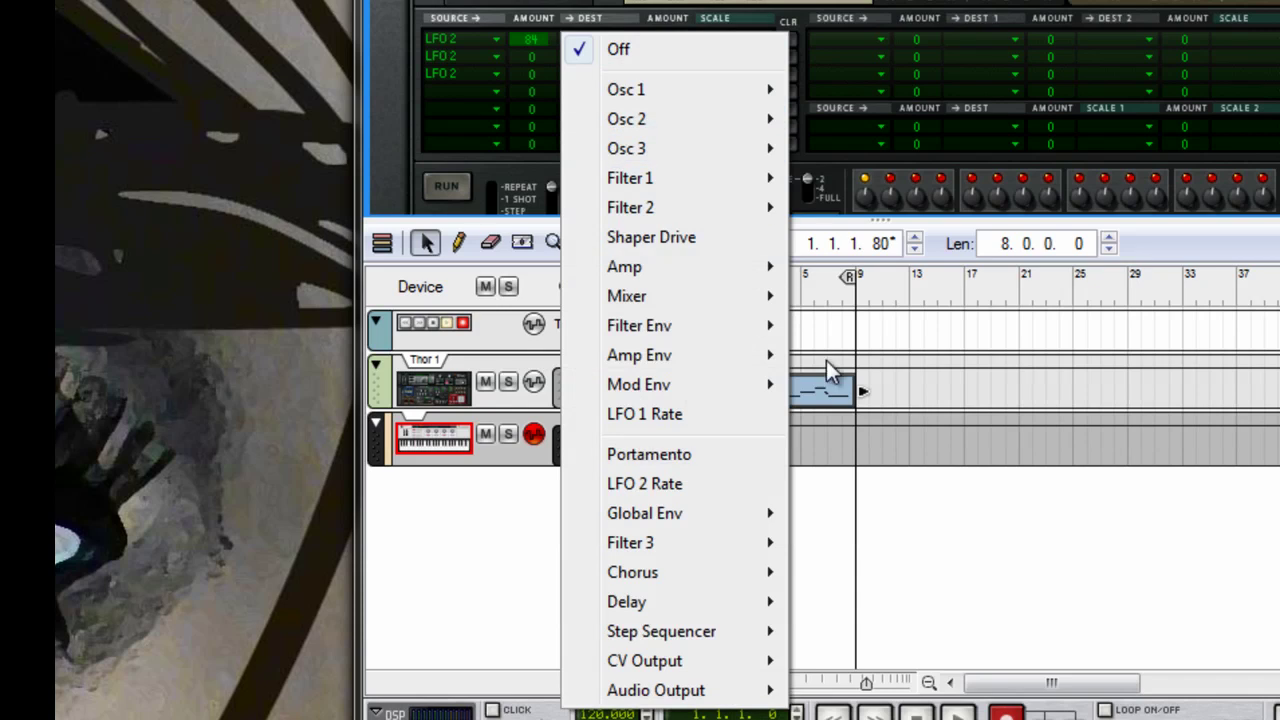
Route mod row 1 to Filter 1 Drive, and row 2 to Filter 2 Frequency at amount -31
mouse_move(727, 308)
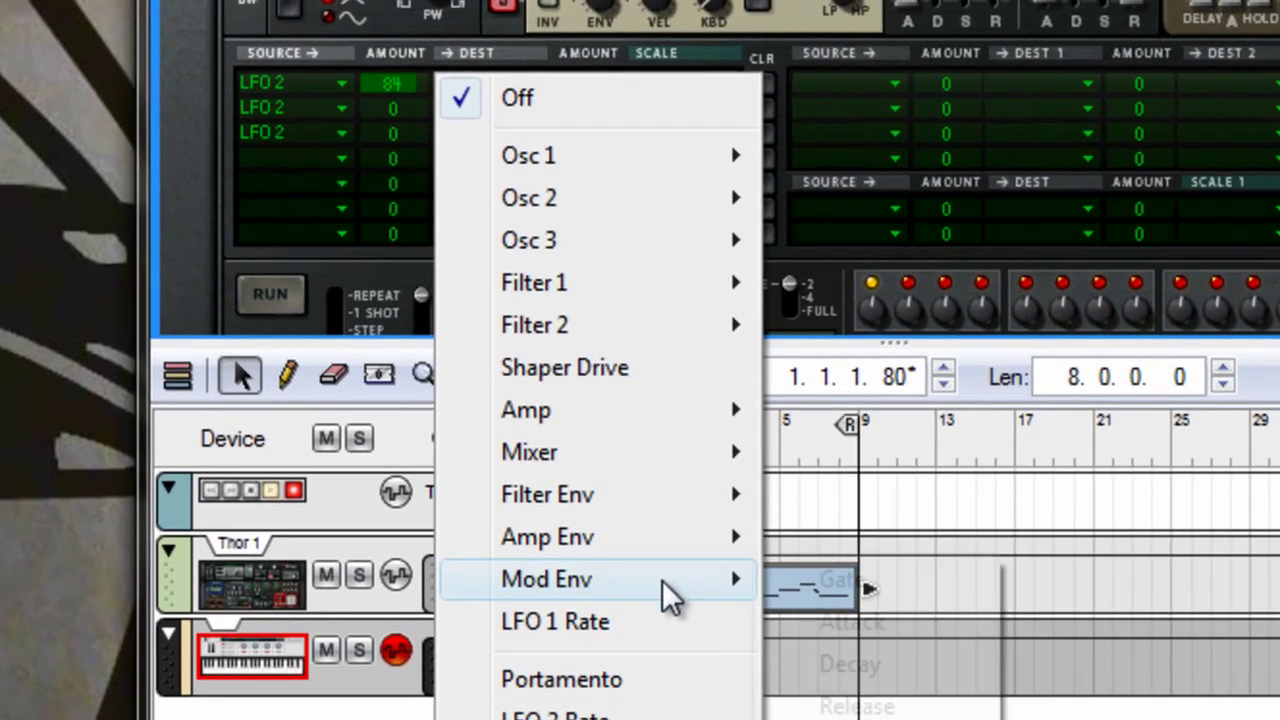
mouse_move(620, 285)
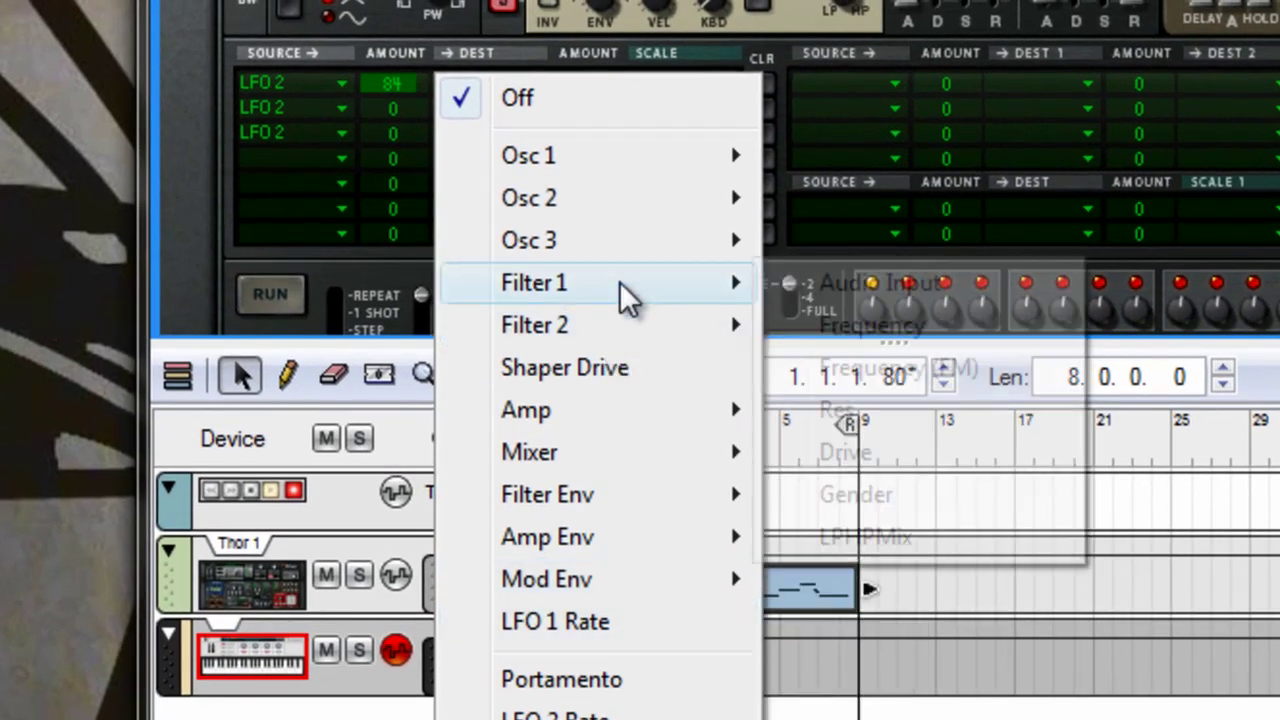
click(918, 456)
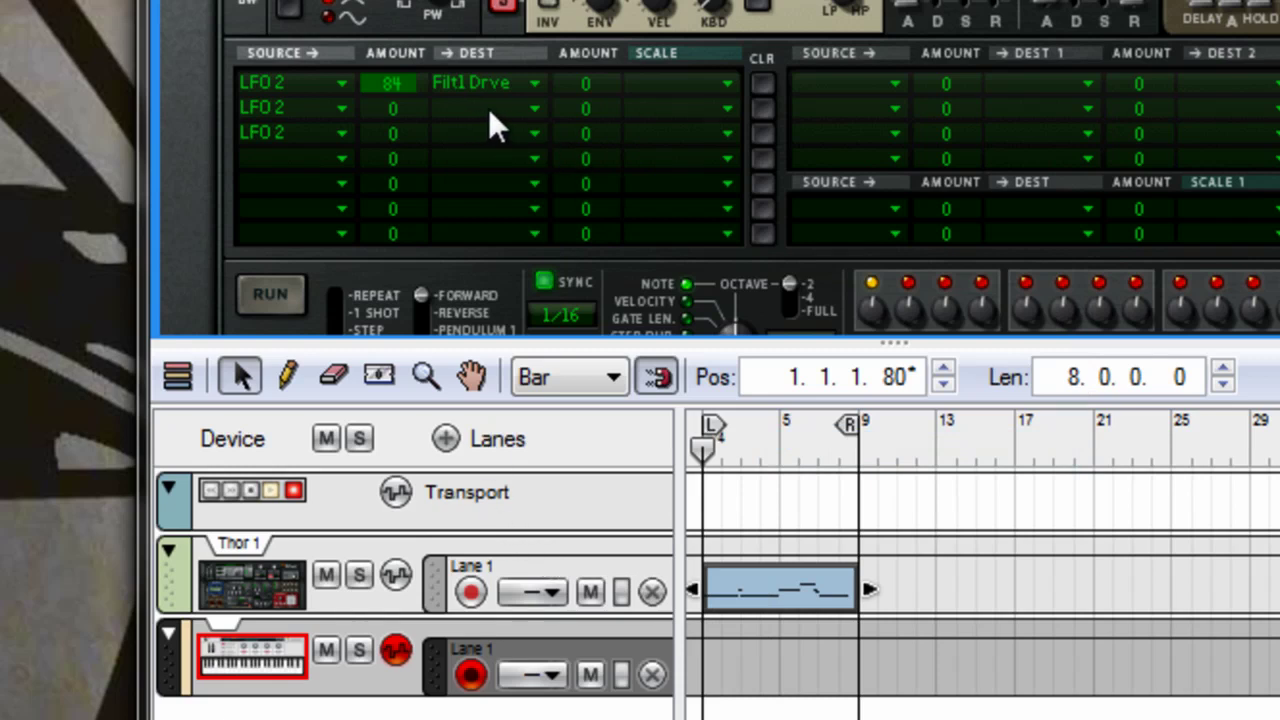
drag(418, 113, 408, 131)
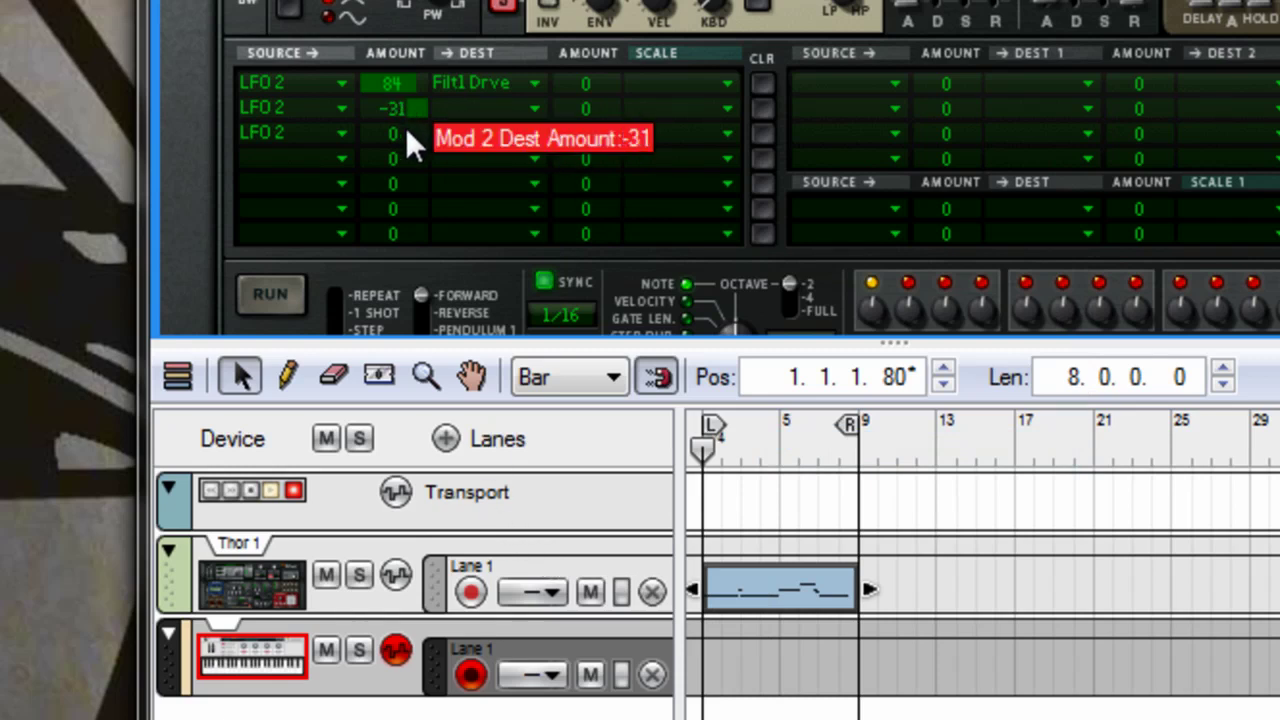
click(531, 110)
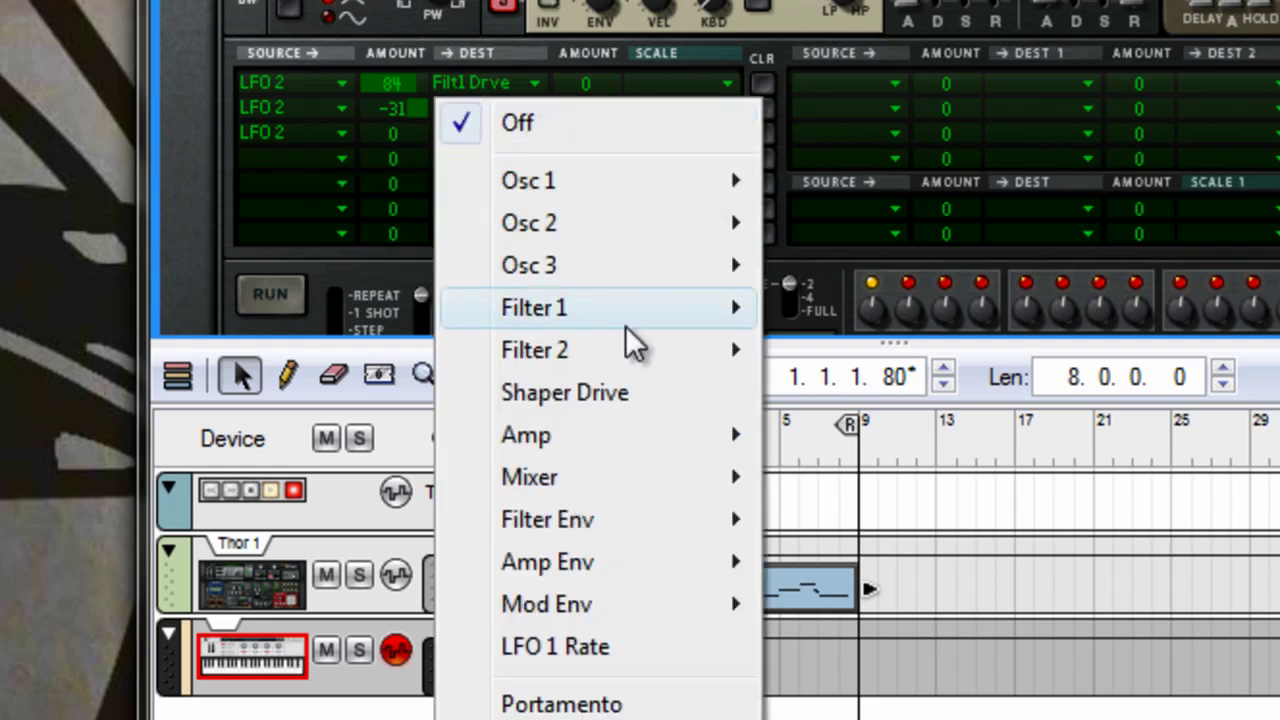
mouse_move(619, 350)
click(845, 390)
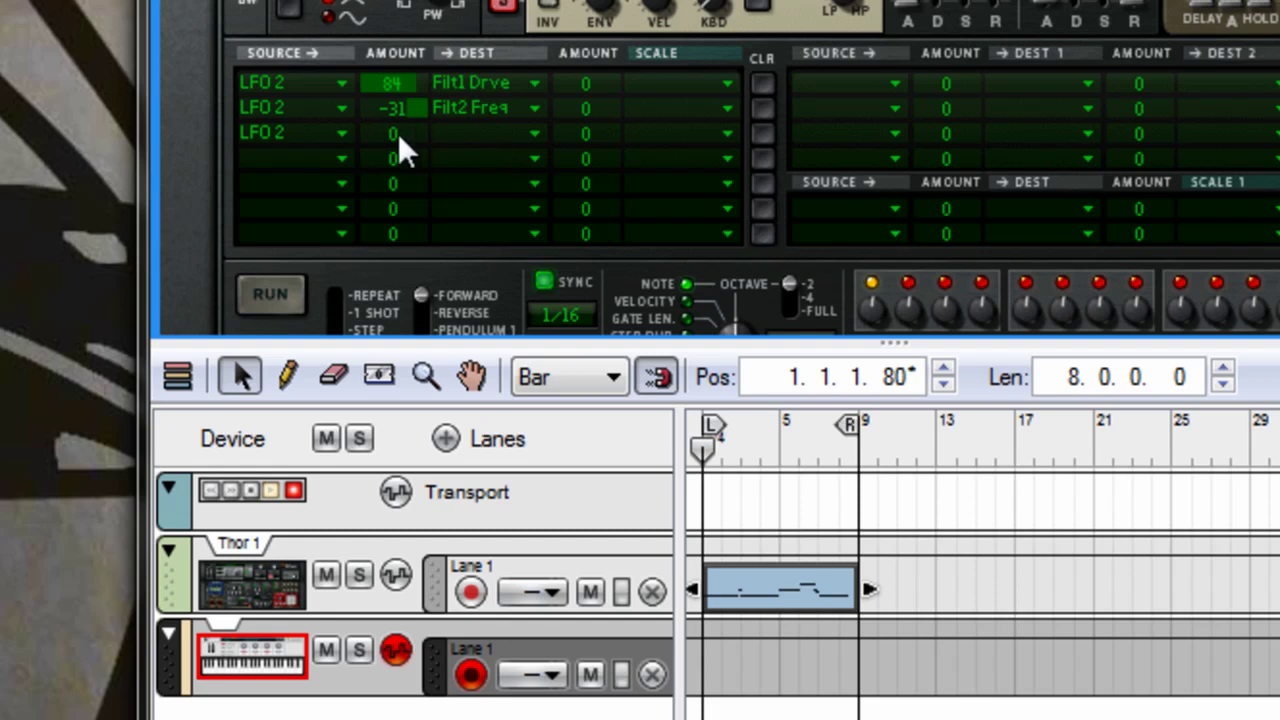
Set mod row 3's amount to 100 and route it to Amp Gain
drag(398, 133, 430, 15)
click(500, 130)
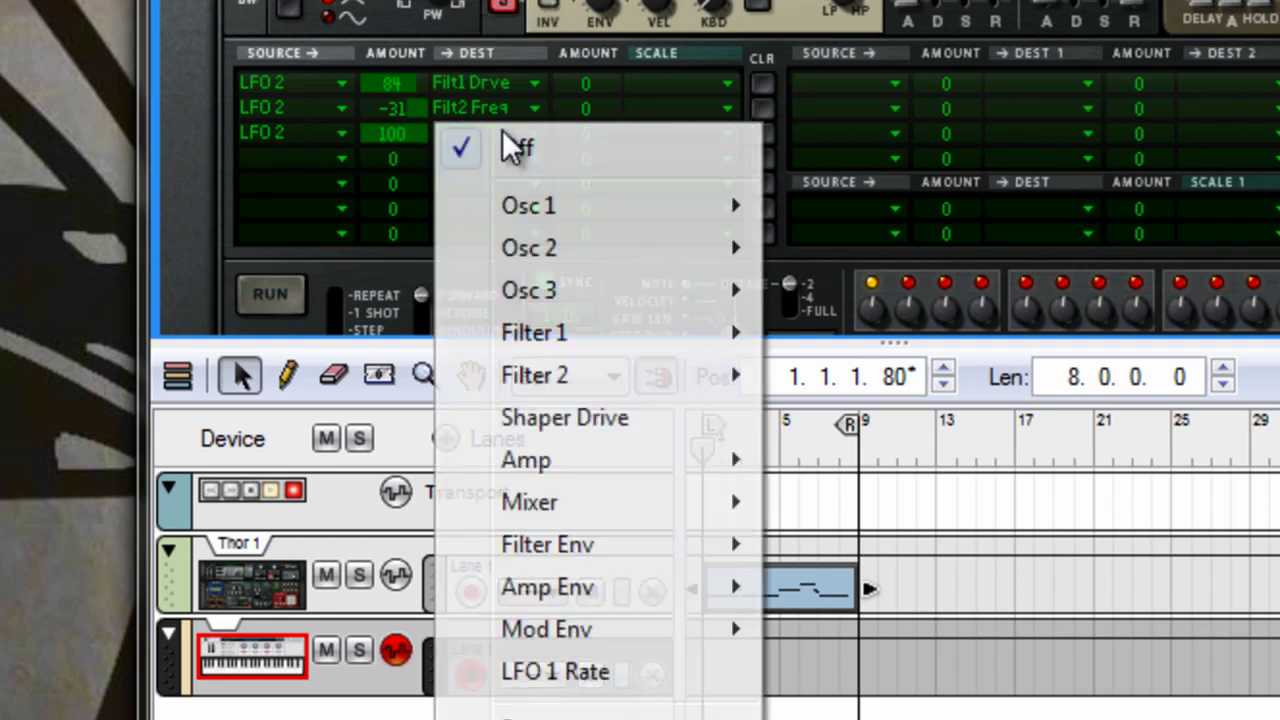
mouse_move(629, 455)
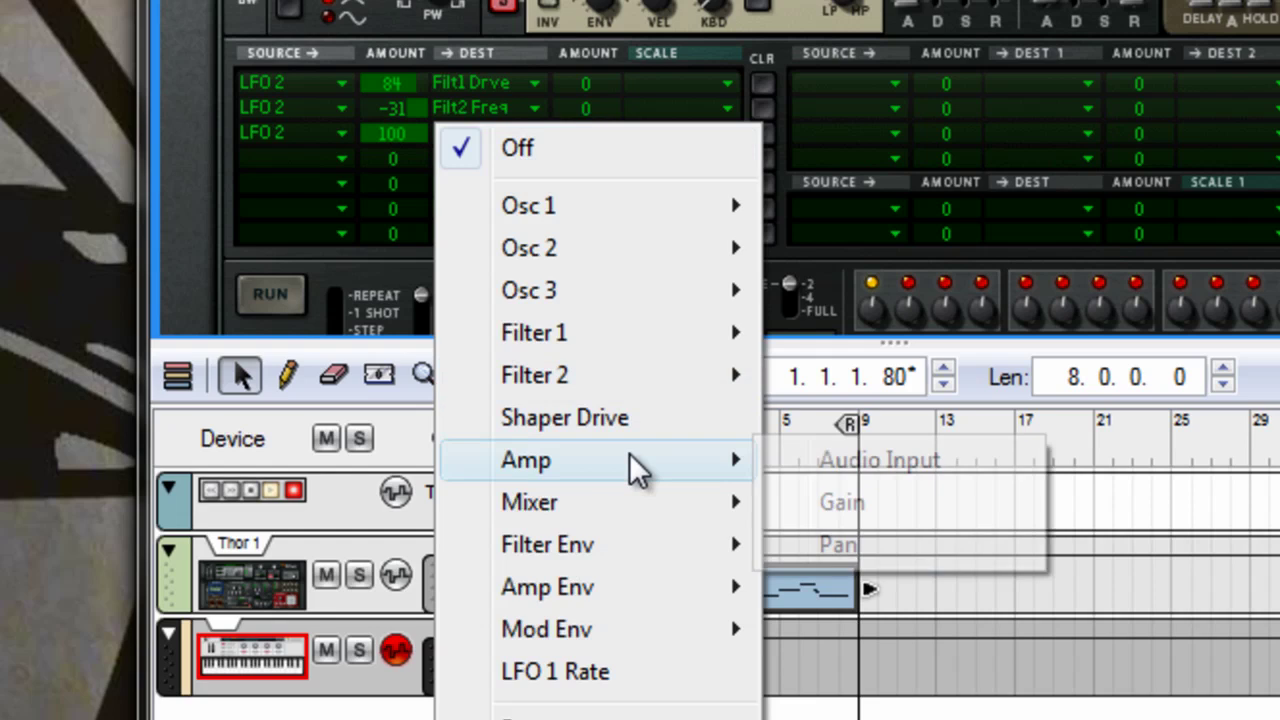
click(878, 512)
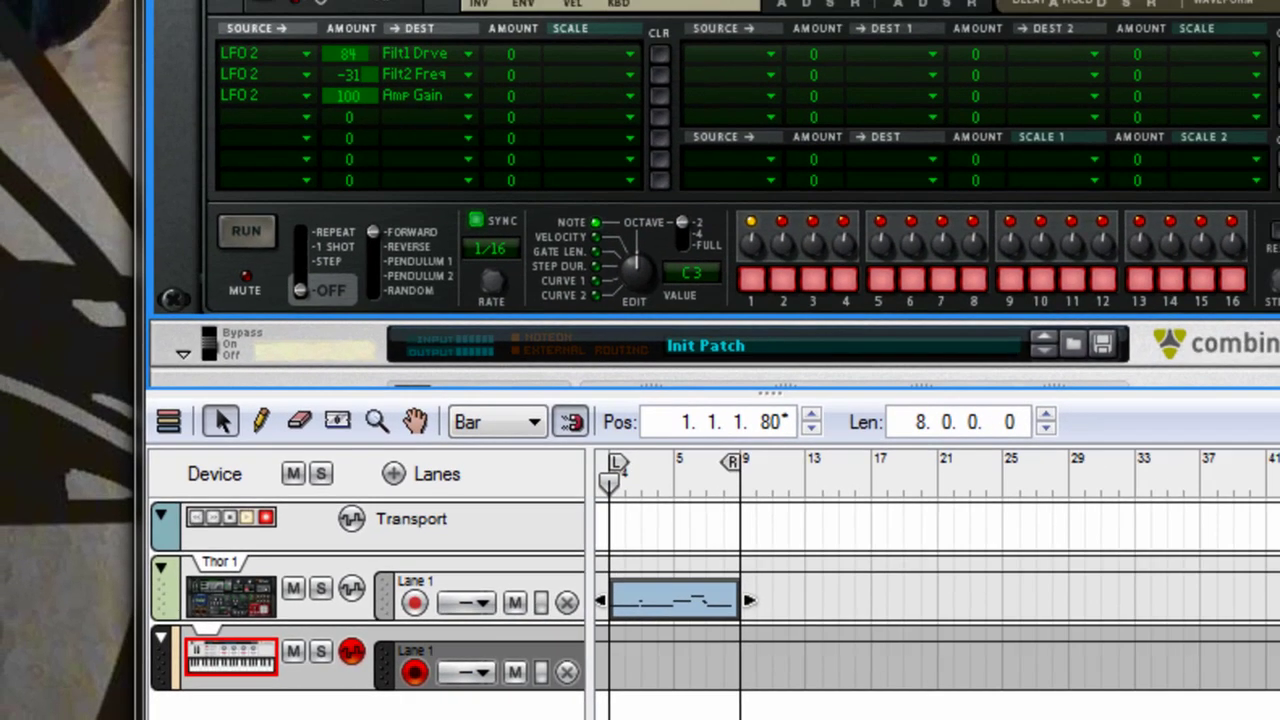
Play the Thor pattern to hear the LFO 2 modulation, then bring the Thor panel into view
key(space)
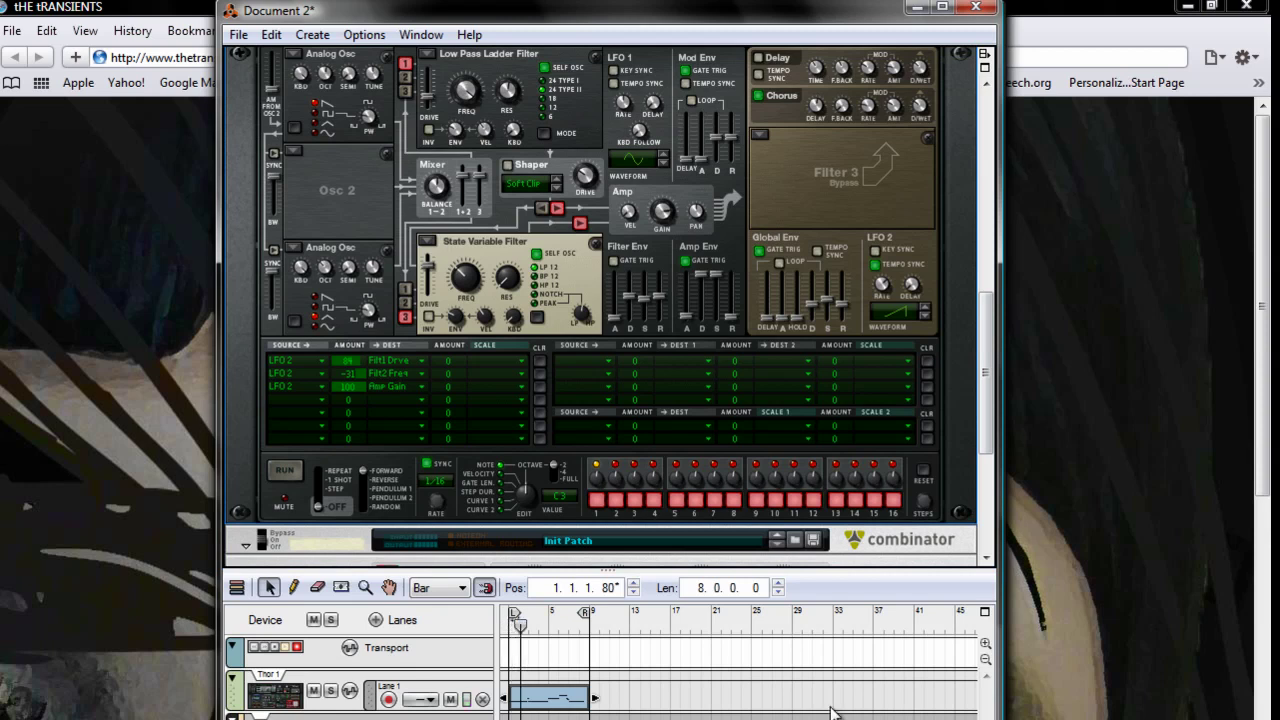
scroll(984, 339, up, 3)
drag(983, 339, 983, 354)
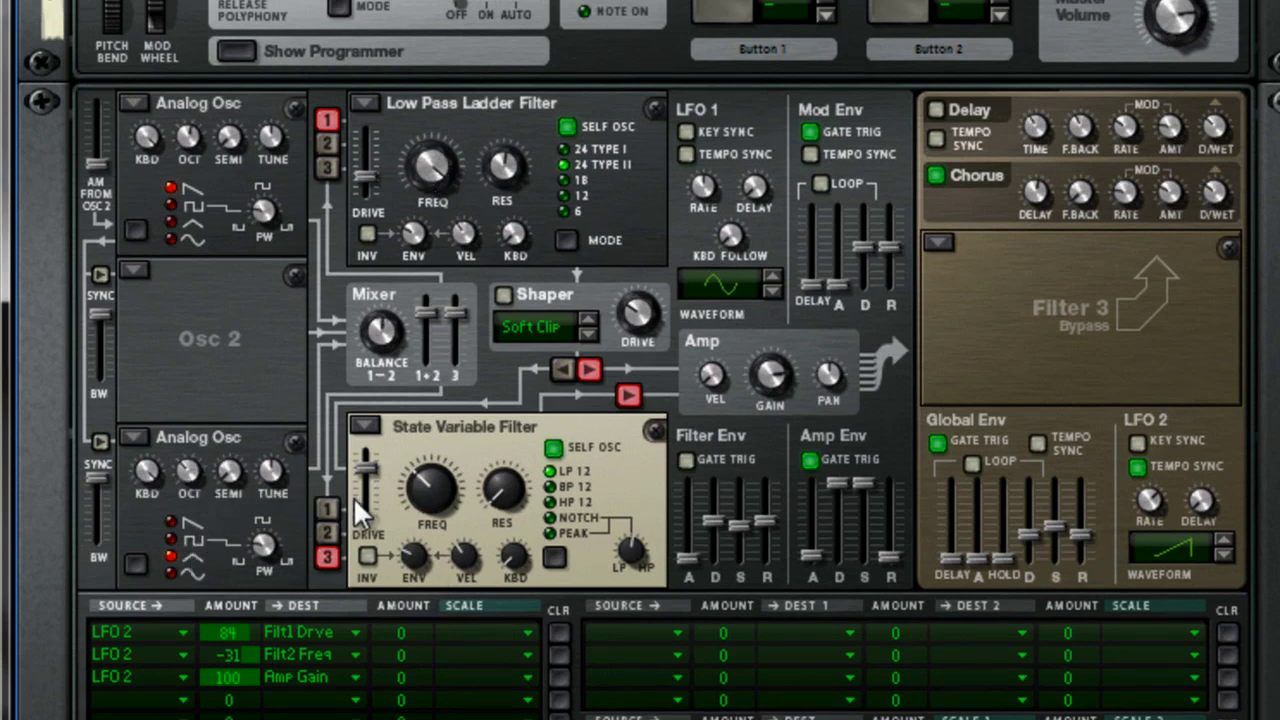
Set Osc 3 to saw, ladder filter to 1.99 kHz, state variable filter to 19.6 kHz; toggle chorus off and on
click(170, 518)
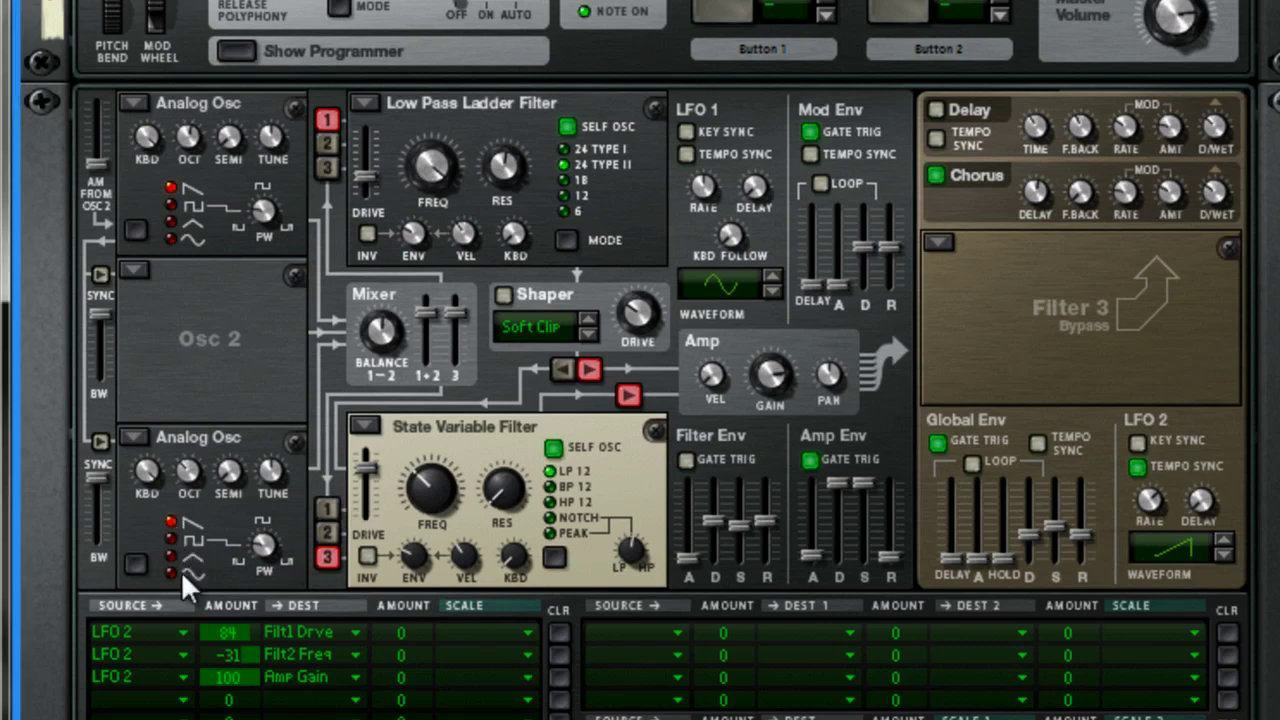
drag(438, 157, 441, 188)
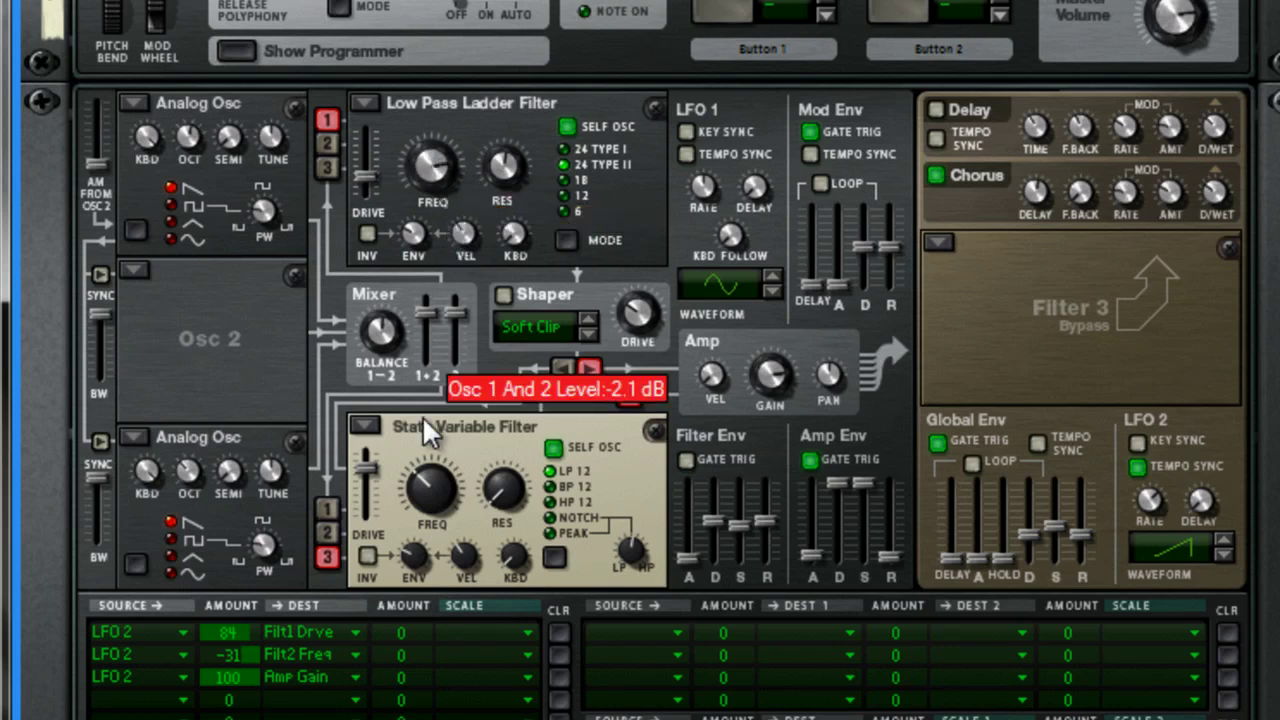
mouse_move(430, 482)
mouse_down()
mouse_move(425, 413)
mouse_move(442, 470)
mouse_up()
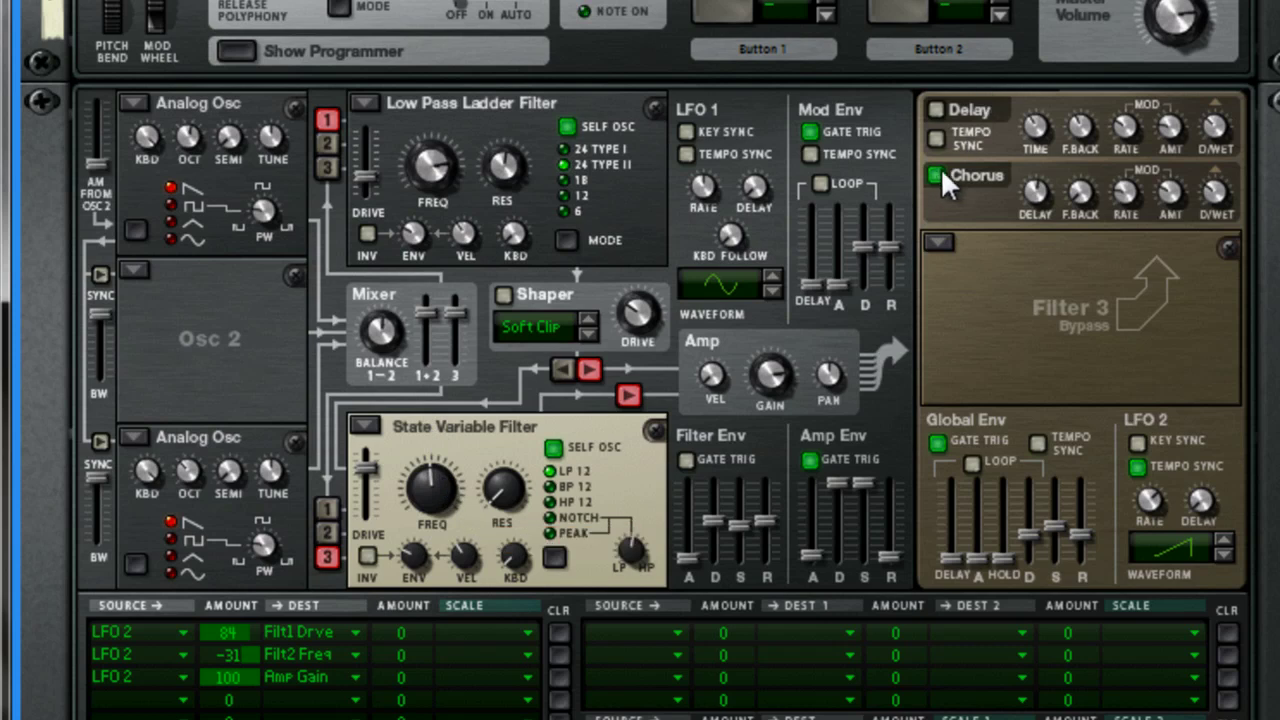
click(936, 172)
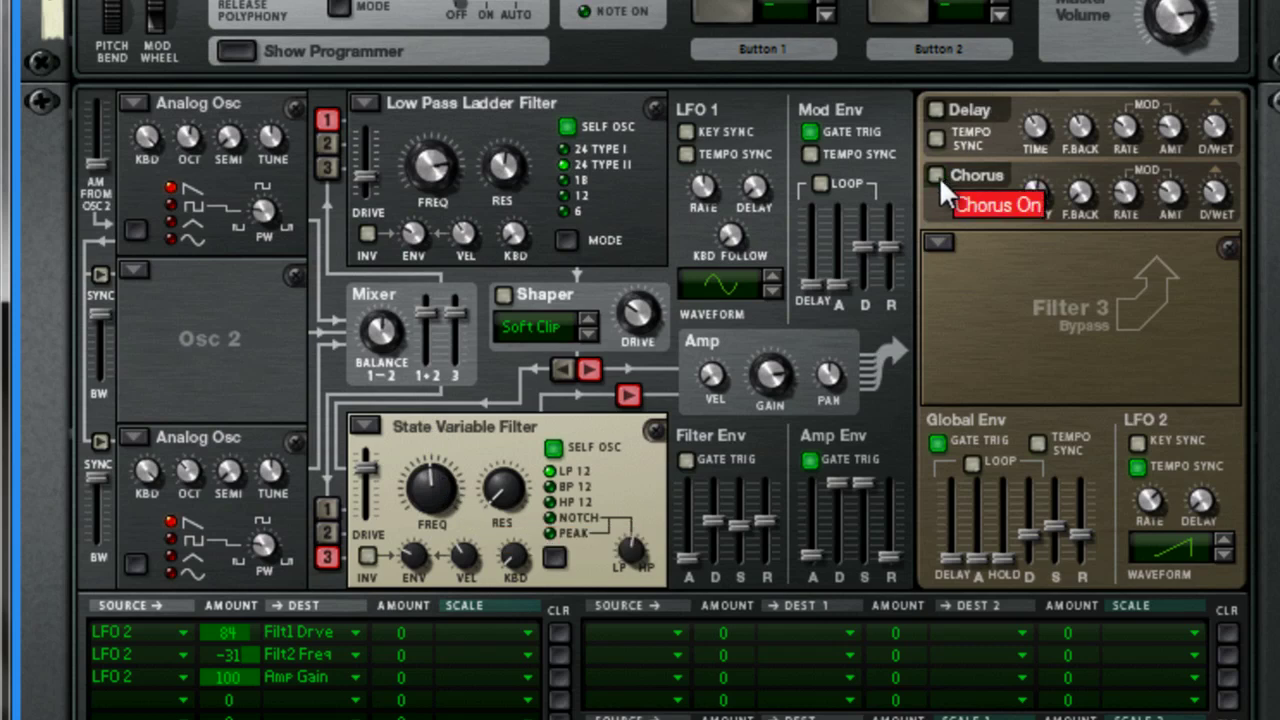
click(937, 175)
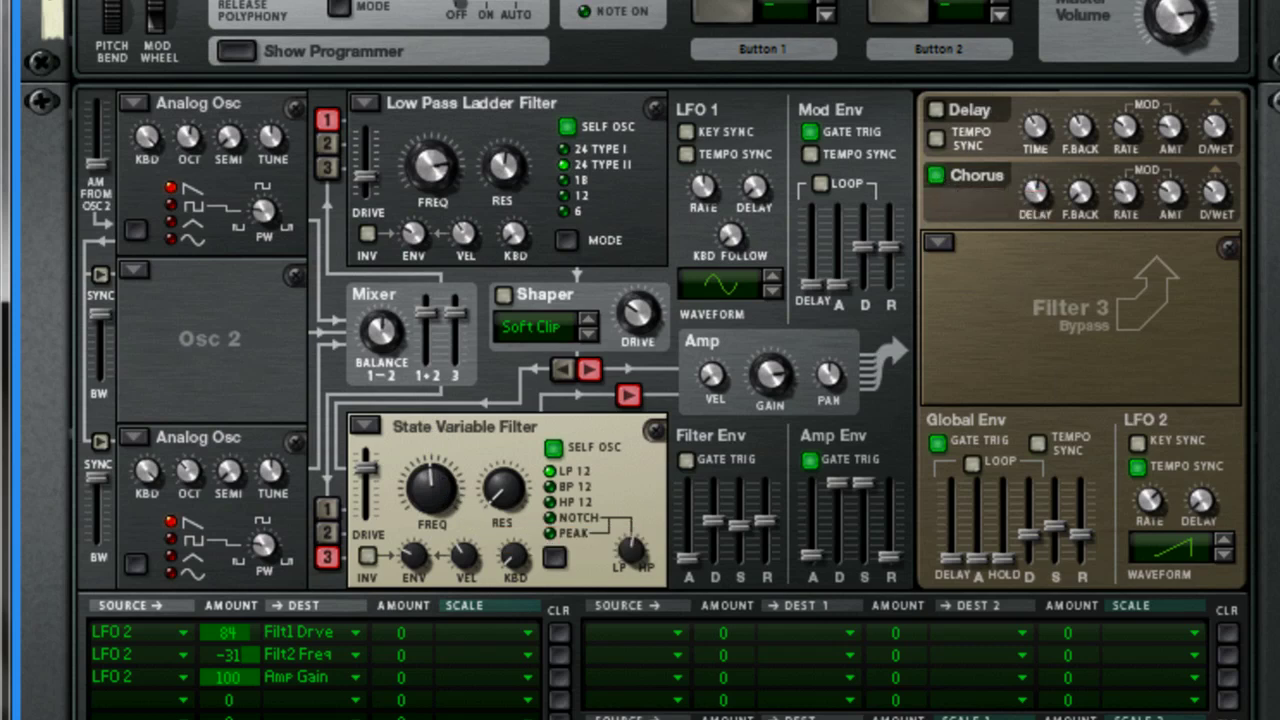
scroll(640, 360, up, 10)
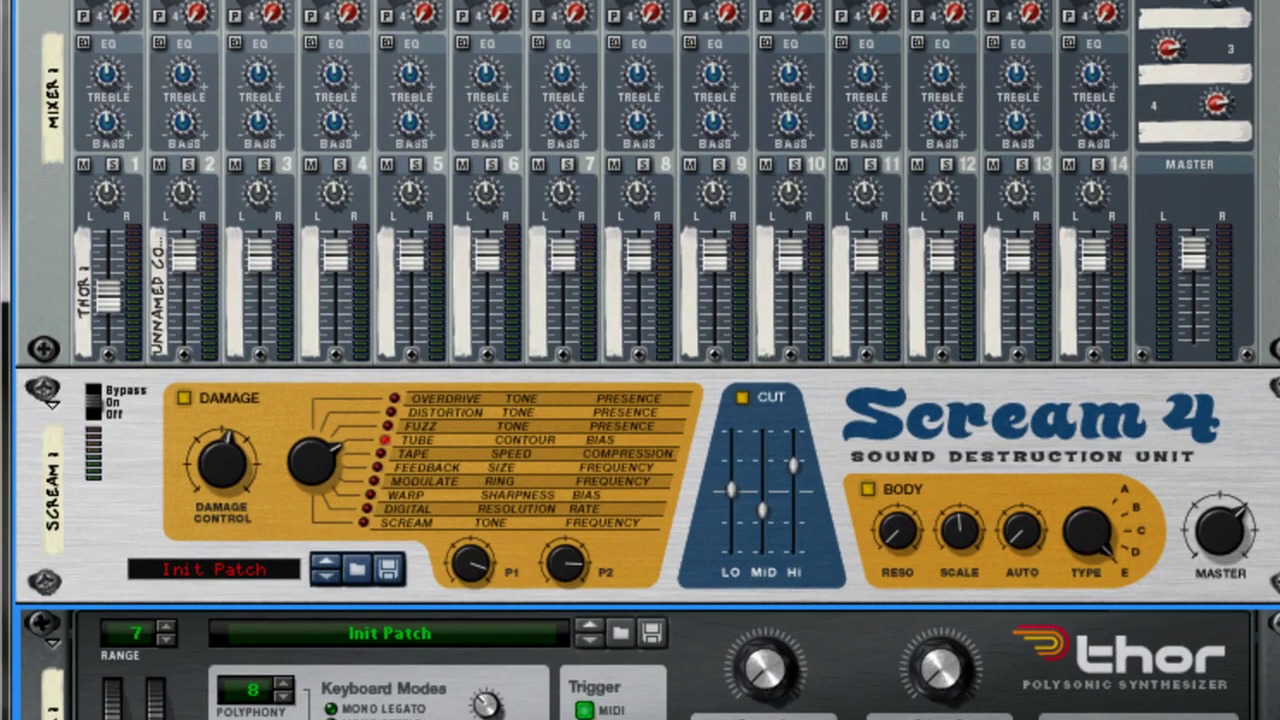
Set mixer channel 1's Aux 1 send to 0, and Scream 4's damage type to Fuzz with body type C
scroll(640, 360, up, 3)
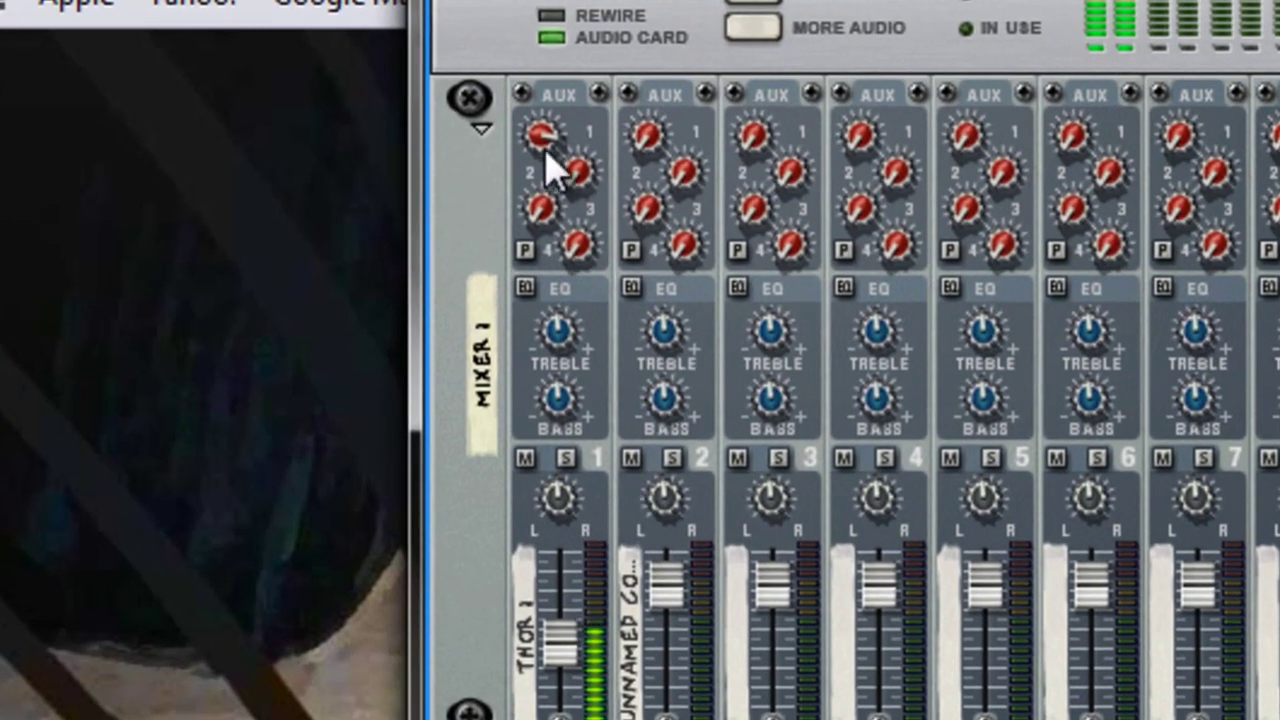
mouse_move(542, 145)
mouse_down()
mouse_move(585, 300)
mouse_move(532, 168)
mouse_up()
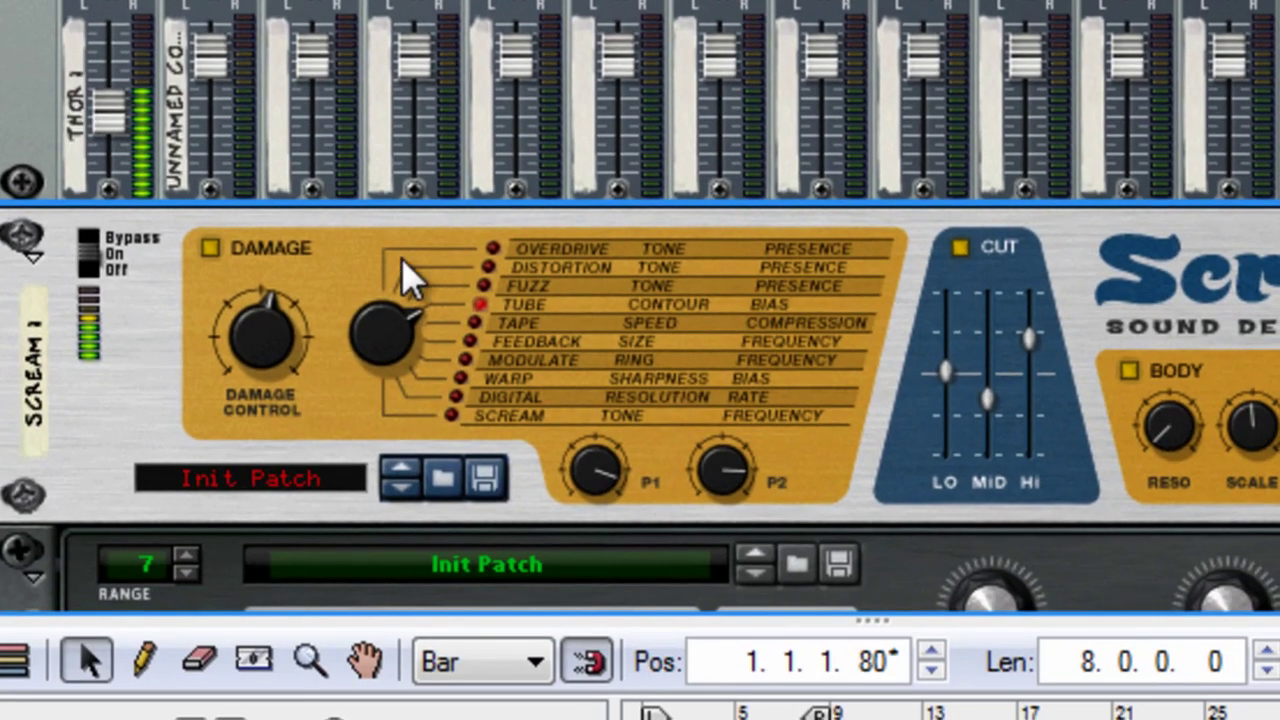
drag(738, 667, 708, 643)
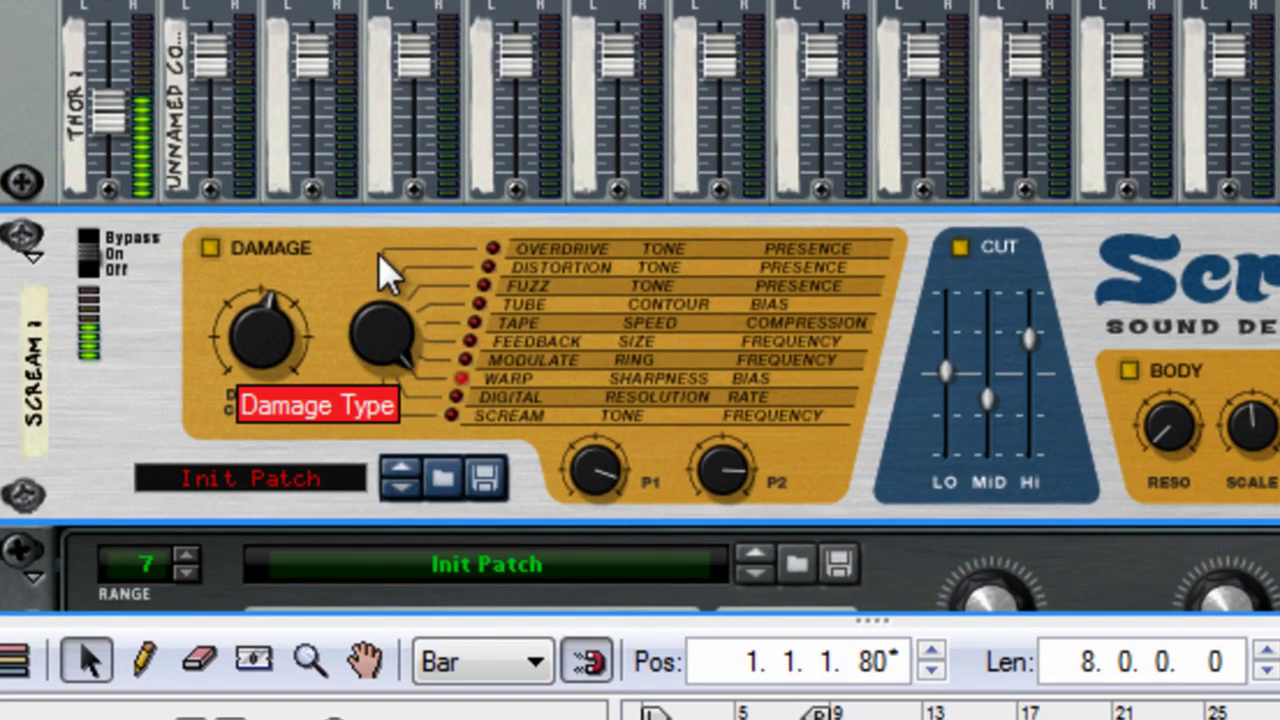
drag(385, 328, 386, 334)
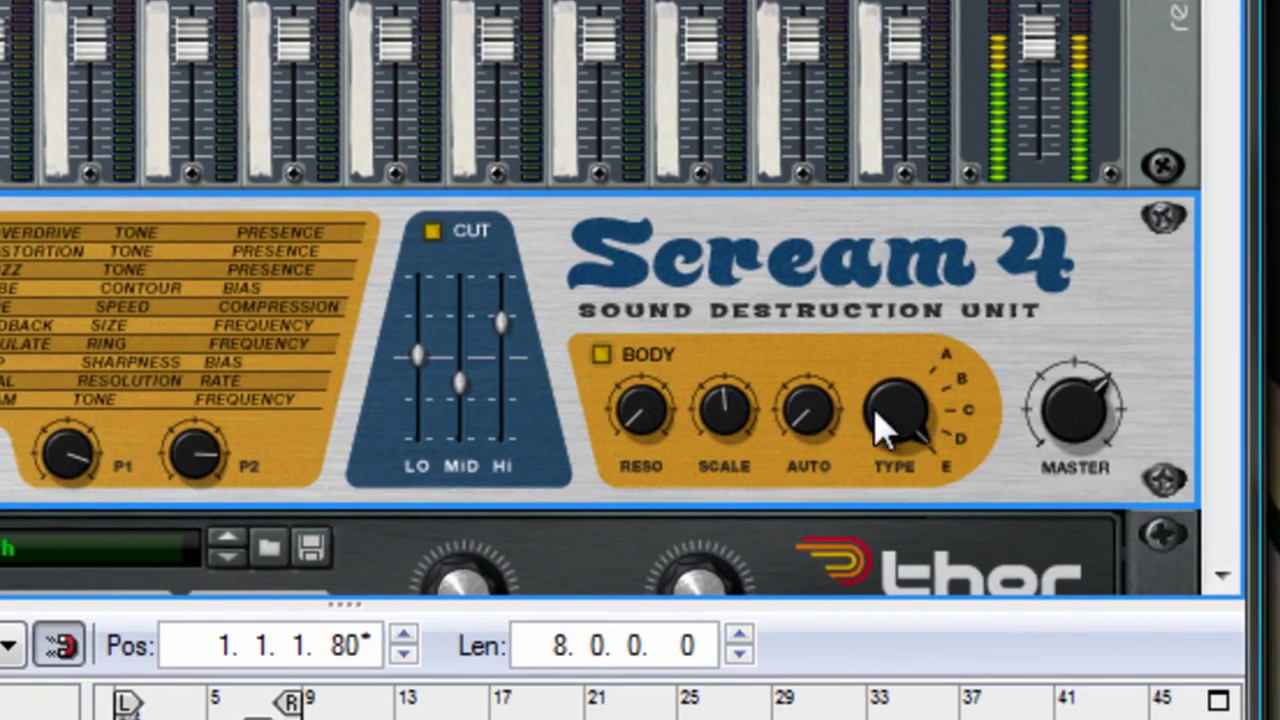
drag(880, 425, 886, 500)
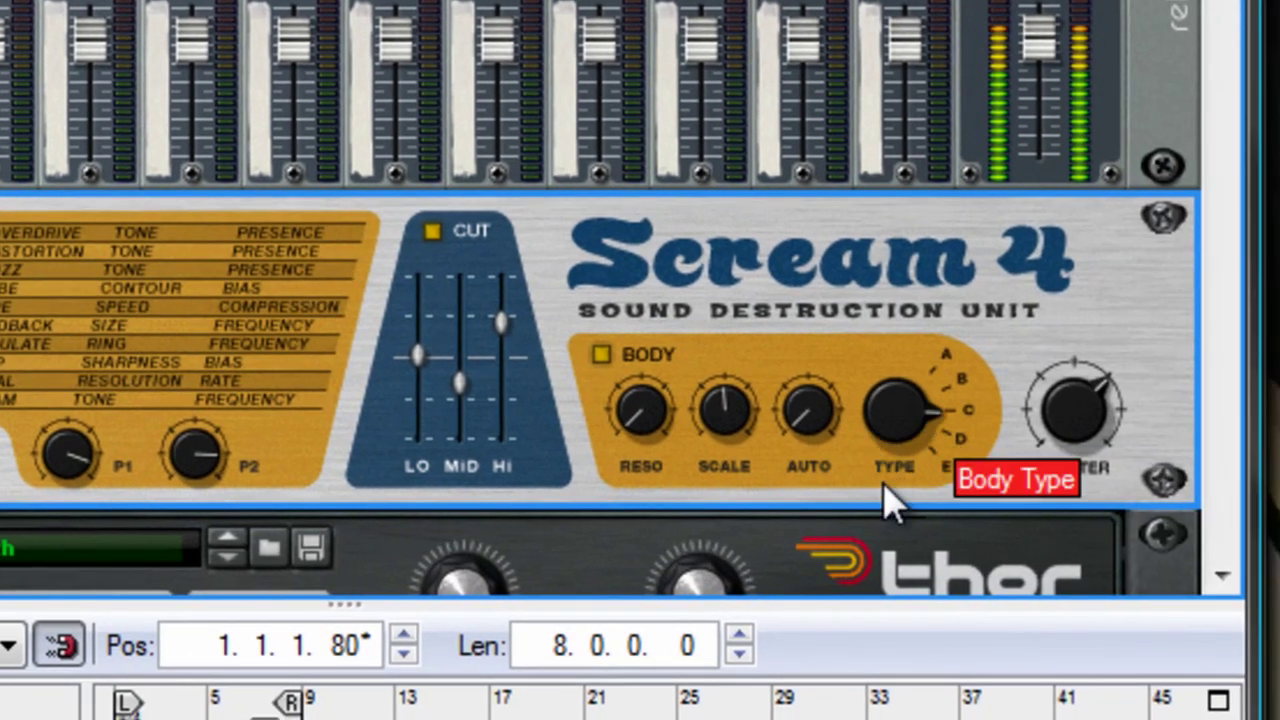